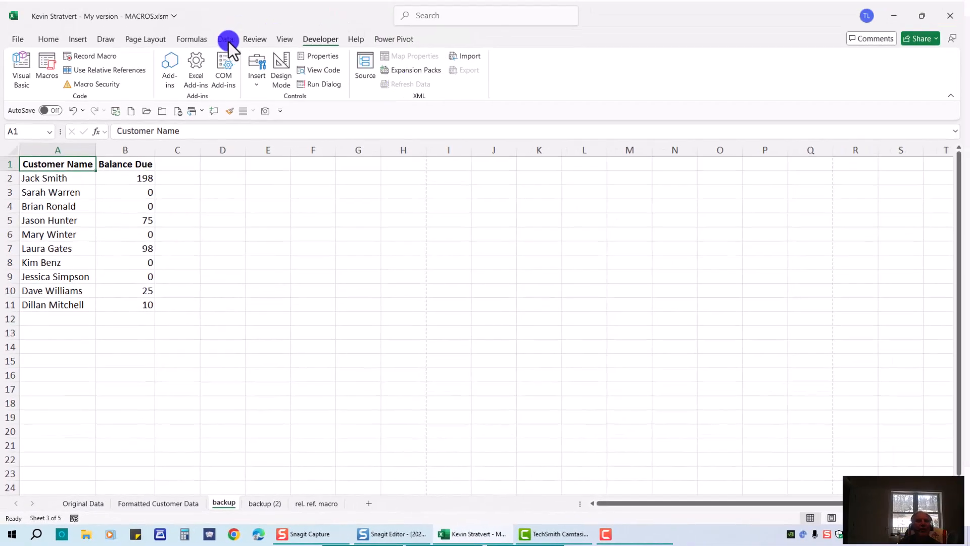
click(284, 41)
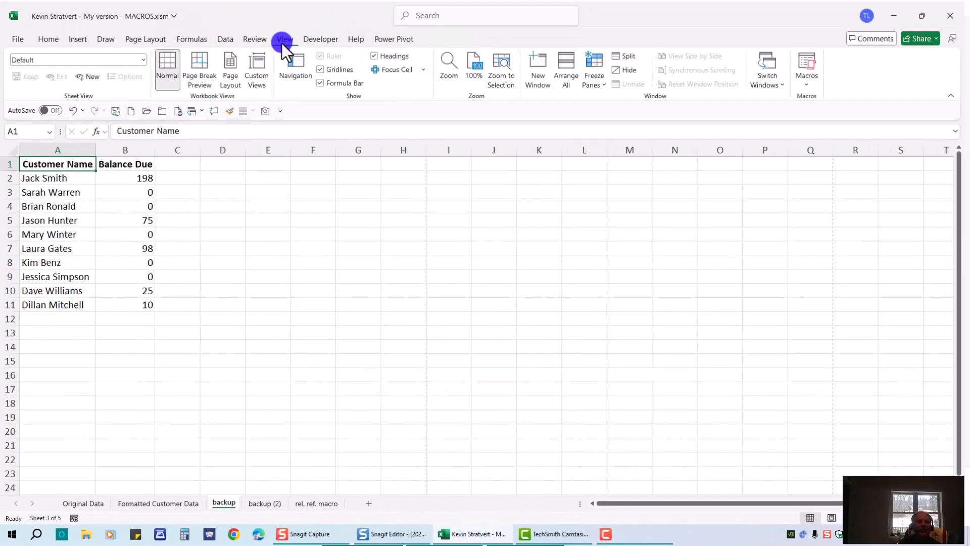
click(806, 78)
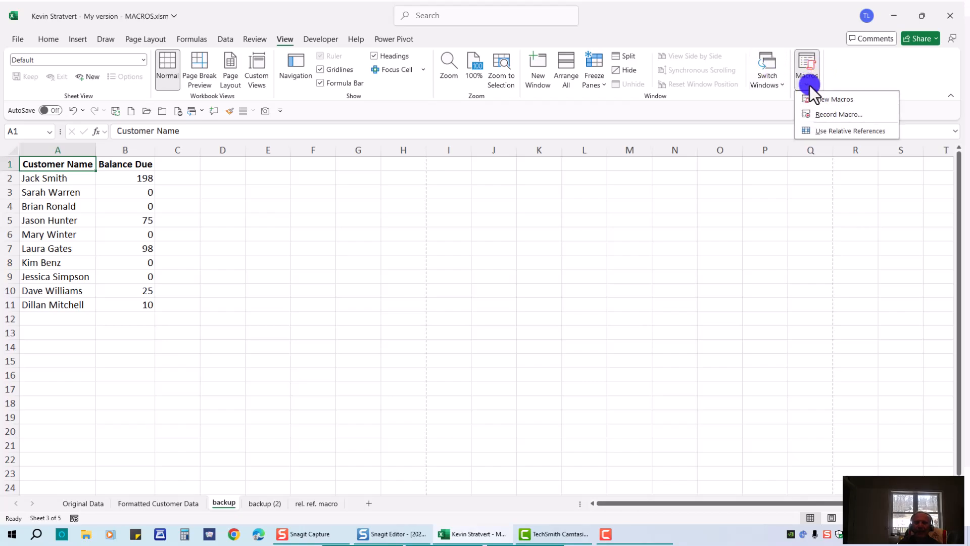
click(809, 84)
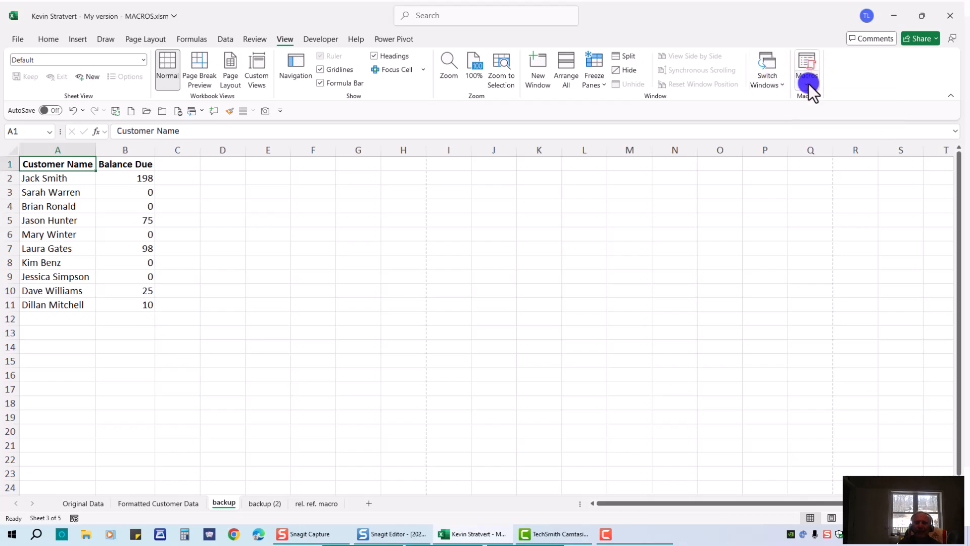
click(314, 41)
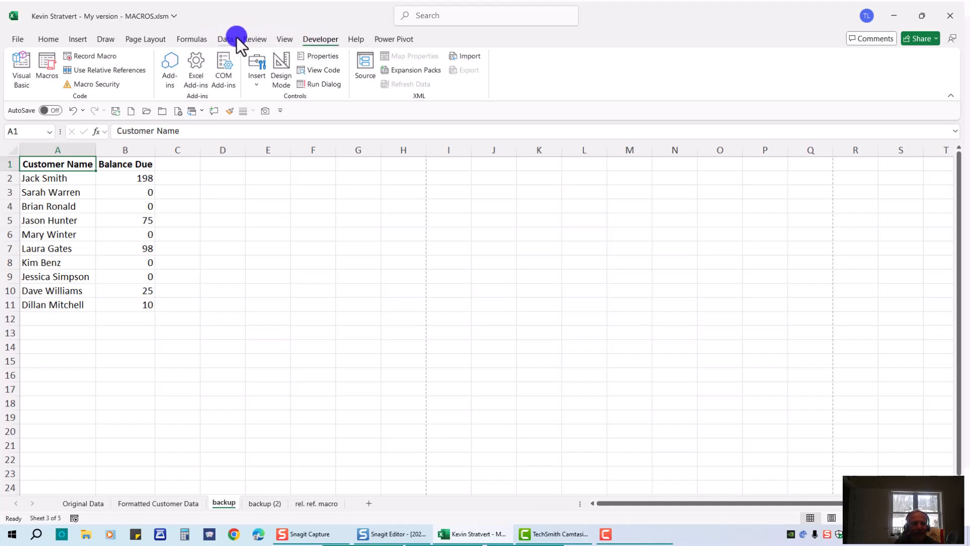
- Review the ribbon customization options, checking the groups under Data and that Developer is enabled, and close them
right_click(196, 40)
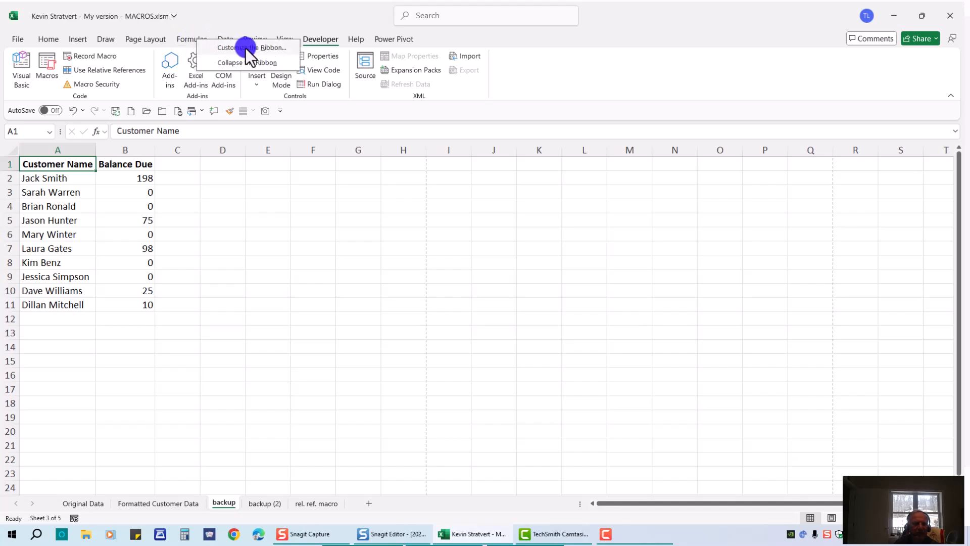
click(275, 47)
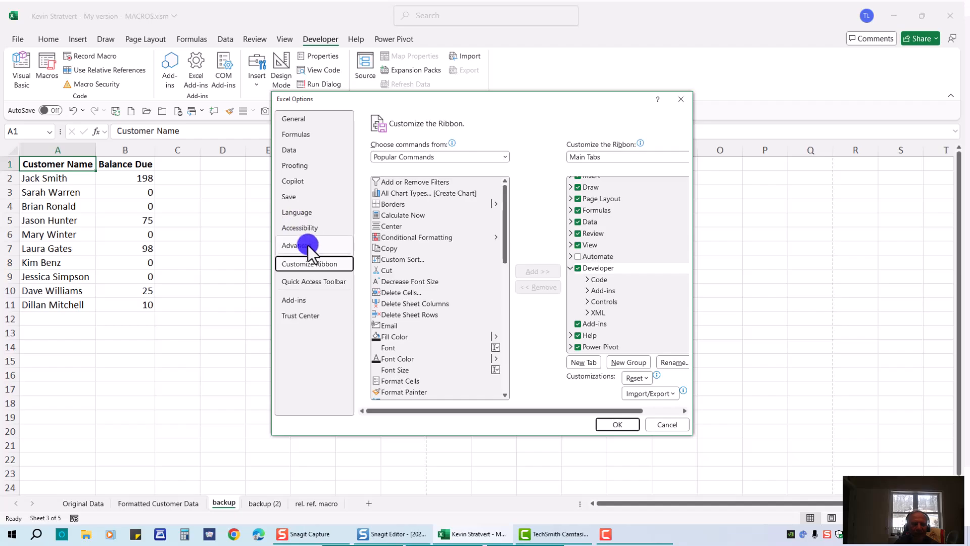
click(302, 265)
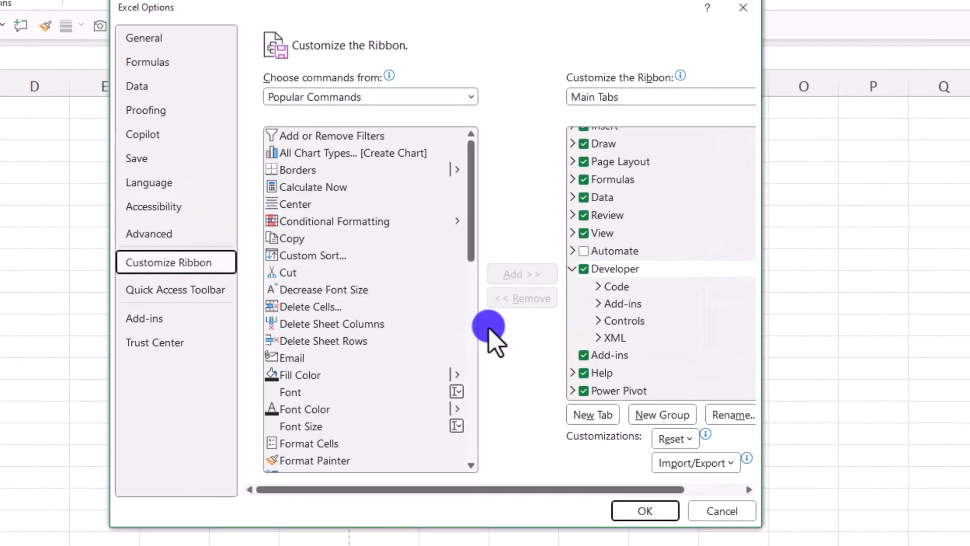
click(573, 268)
click(573, 259)
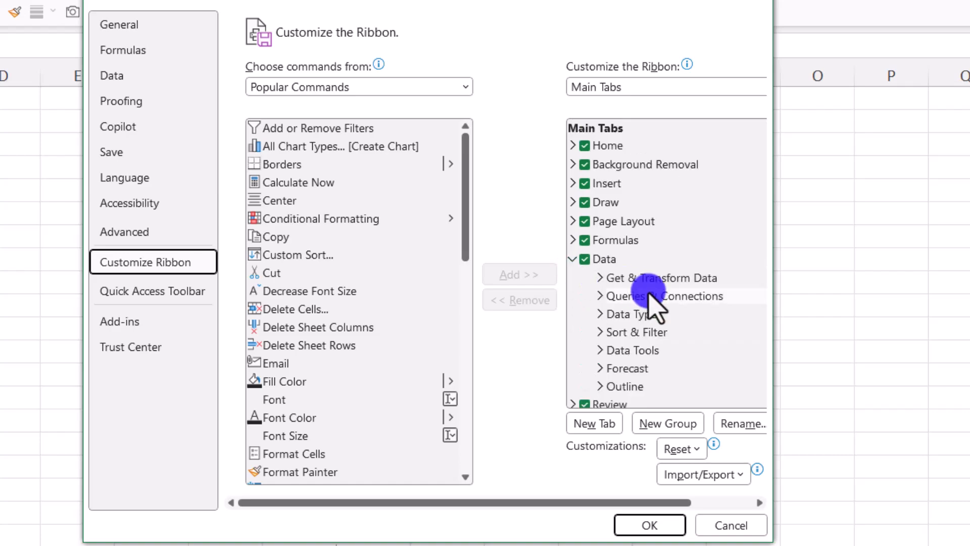
click(573, 258)
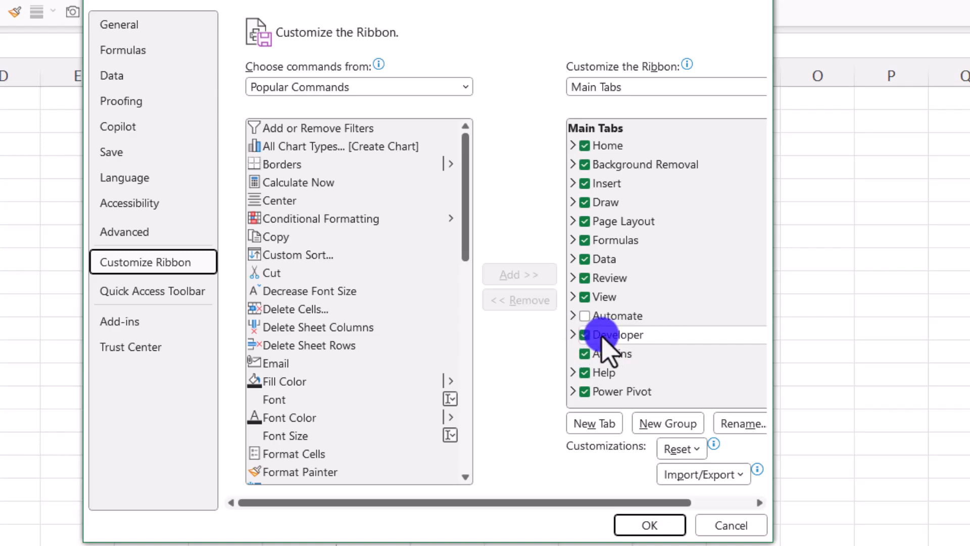
drag(581, 7, 571, 0)
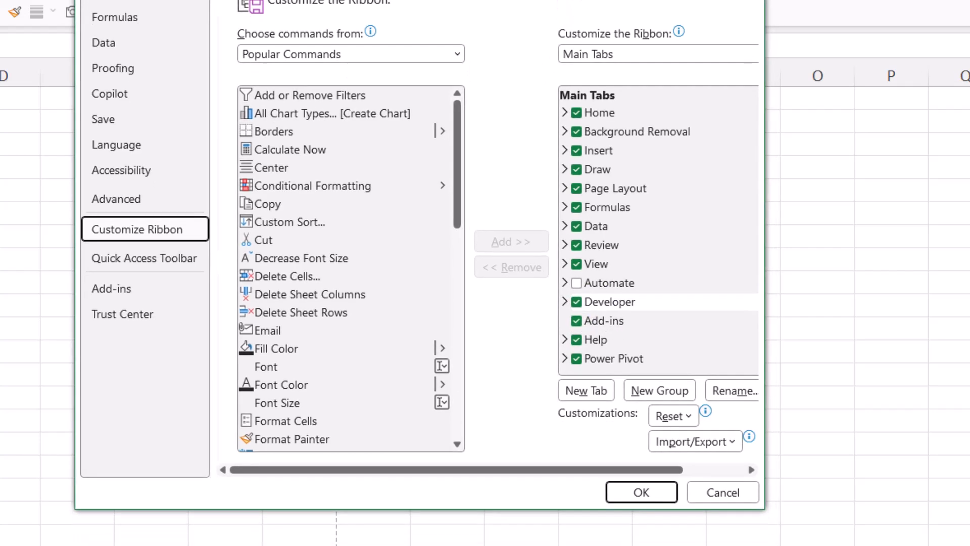
click(648, 492)
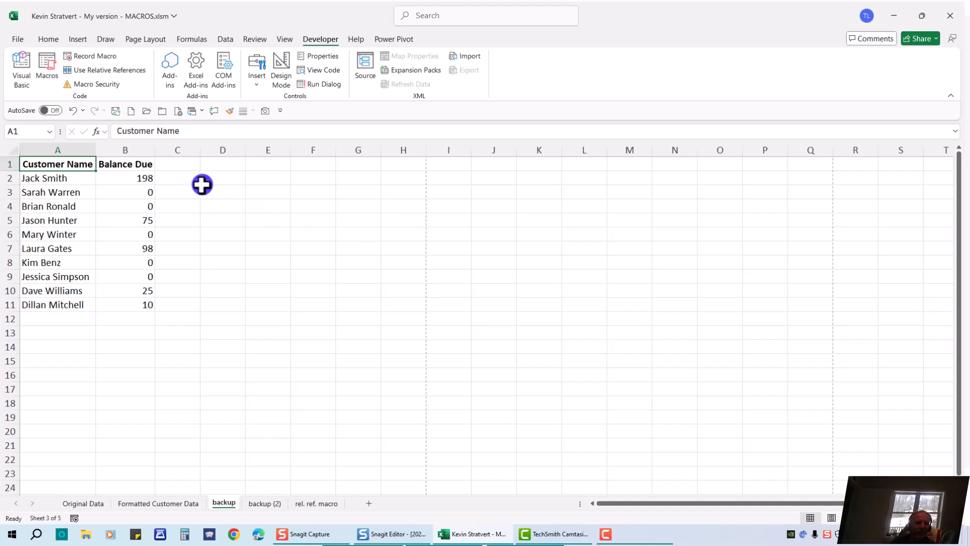
- Begin setting up a new macro recording and try to name the macro "6 macro steps"
click(89, 55)
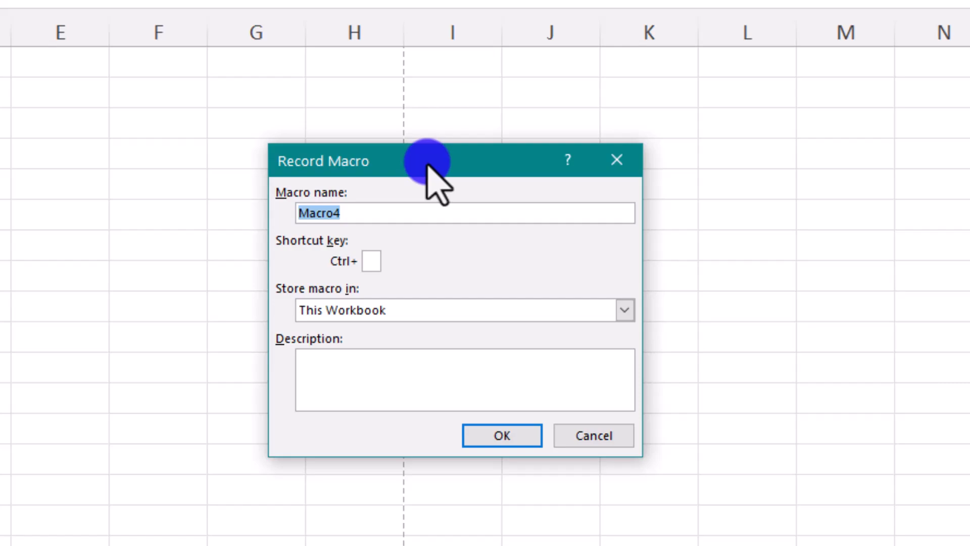
text(6)
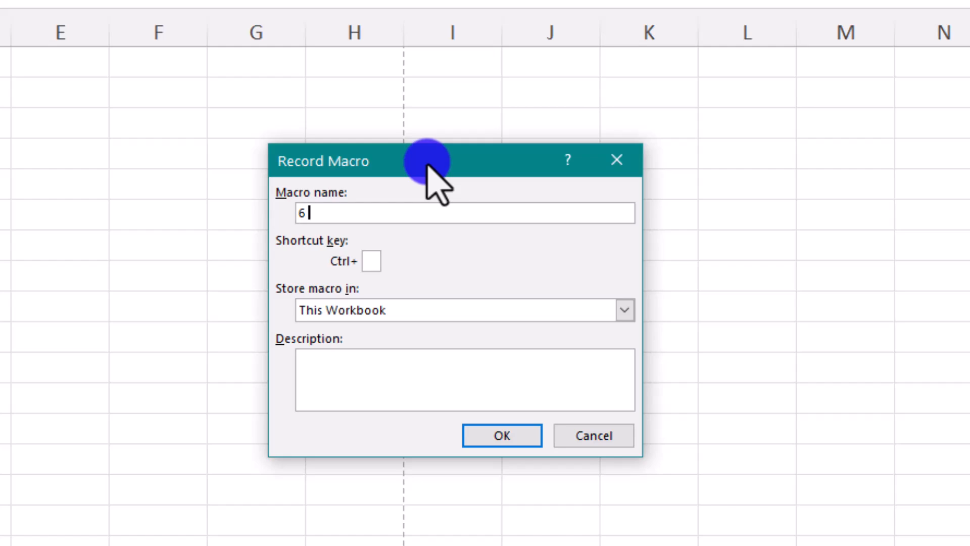
text( macros)
key(BackSpace)
key(BackSpace)
text(steps)
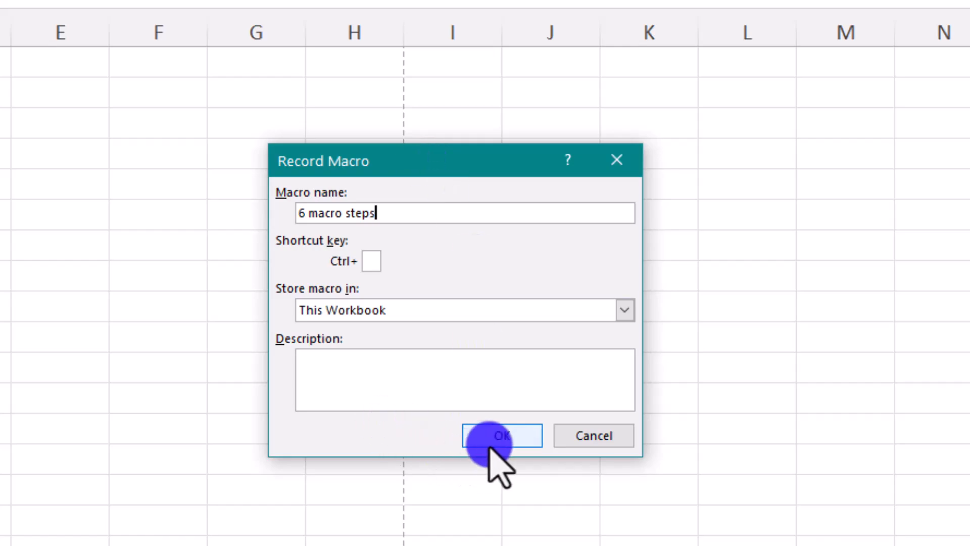
click(495, 436)
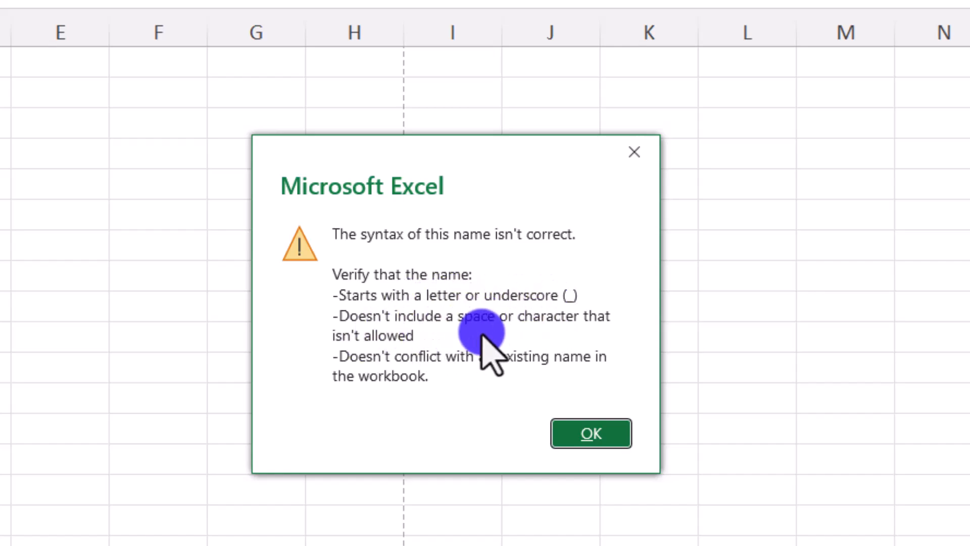
click(591, 441)
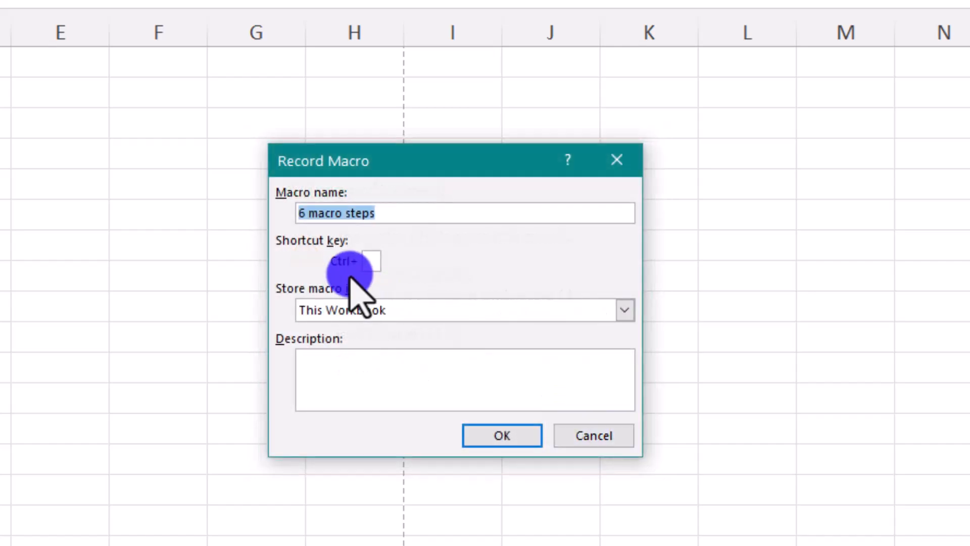
- Name the macro Customer_Data_Updates, describe it as "split the name column into 2; use conditional formatting to show bal. due > 0", and start recording
text(Customer)
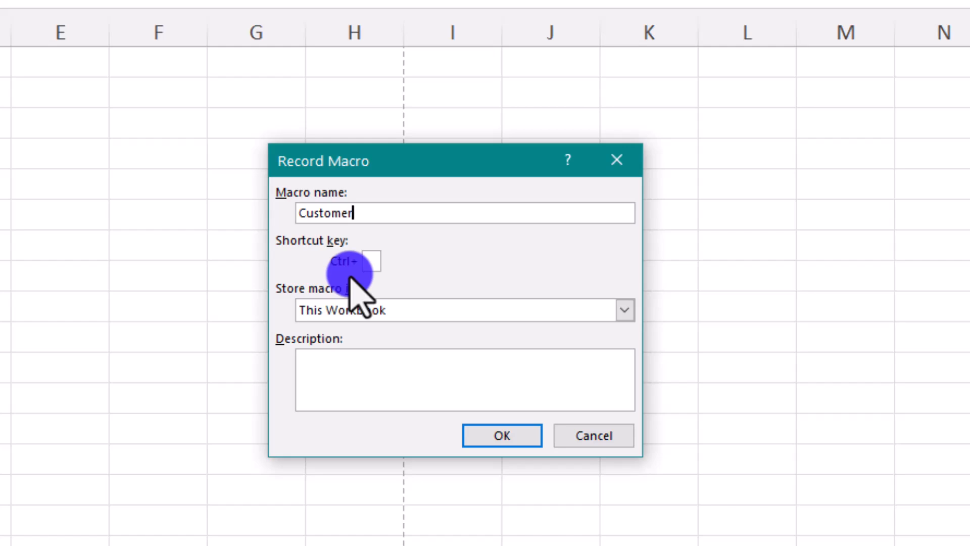
text(_Data_Updates)
click(340, 366)
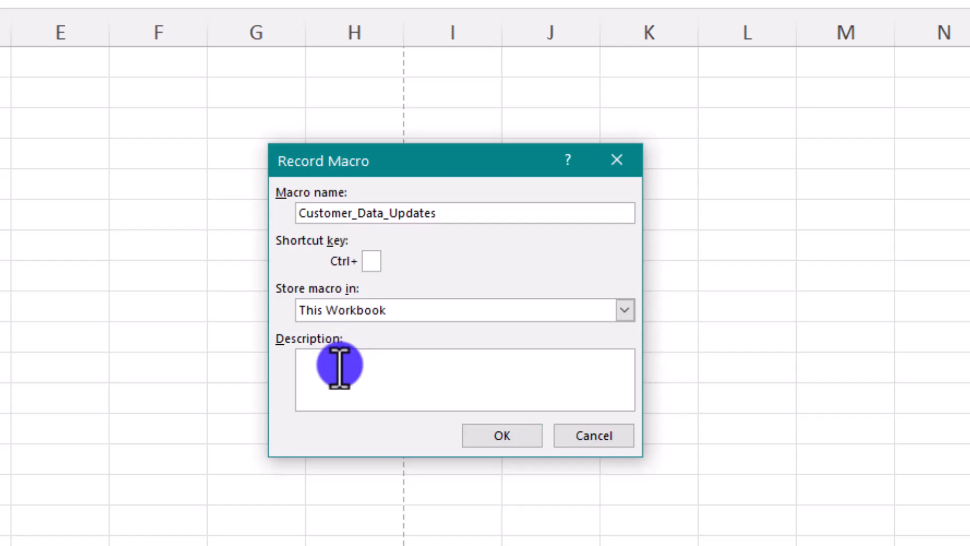
text(split the name co)
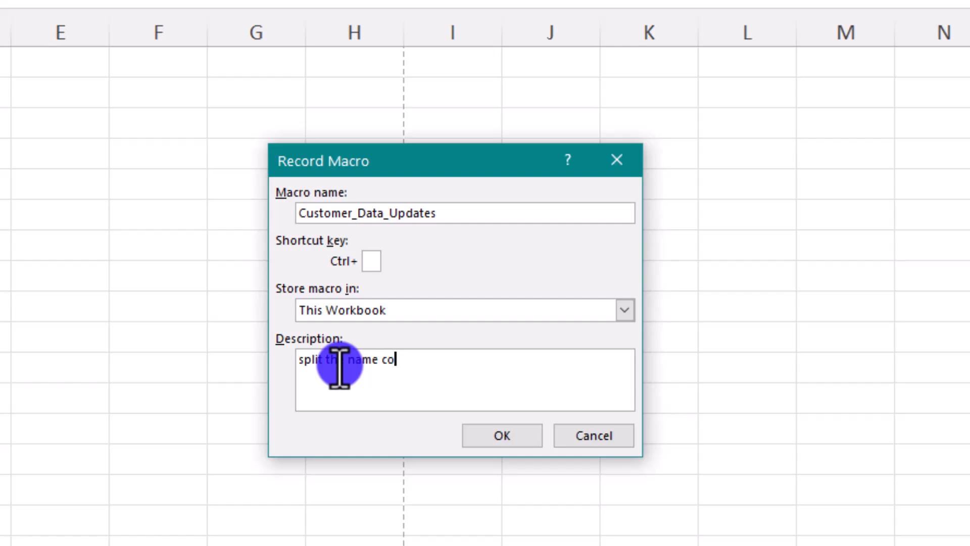
text(lumn into 2;)
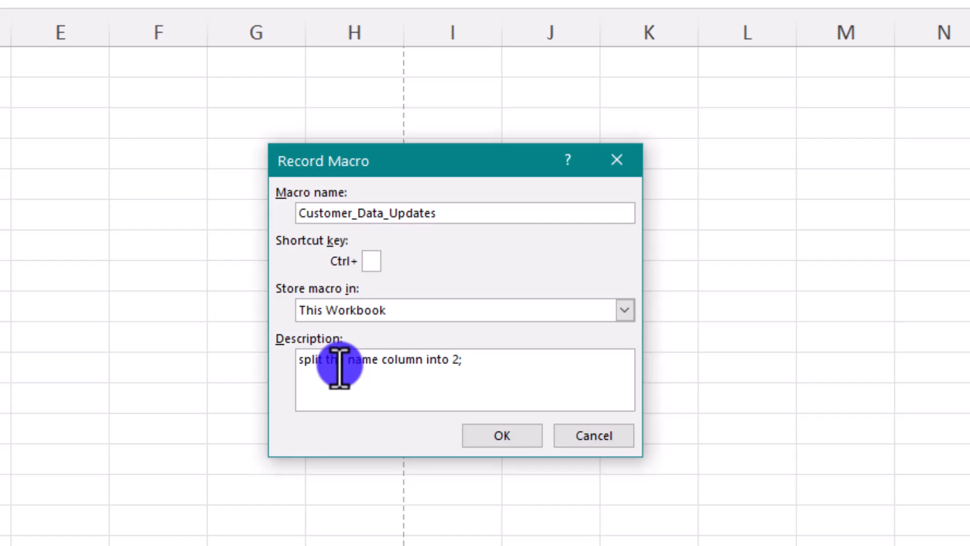
key(Return)
text(use conditional formatt)
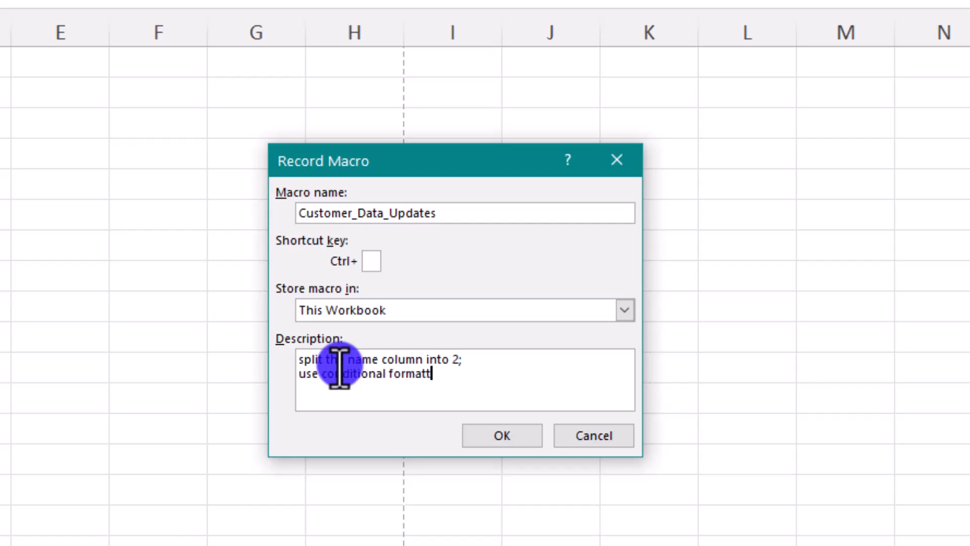
text(ing to sho)
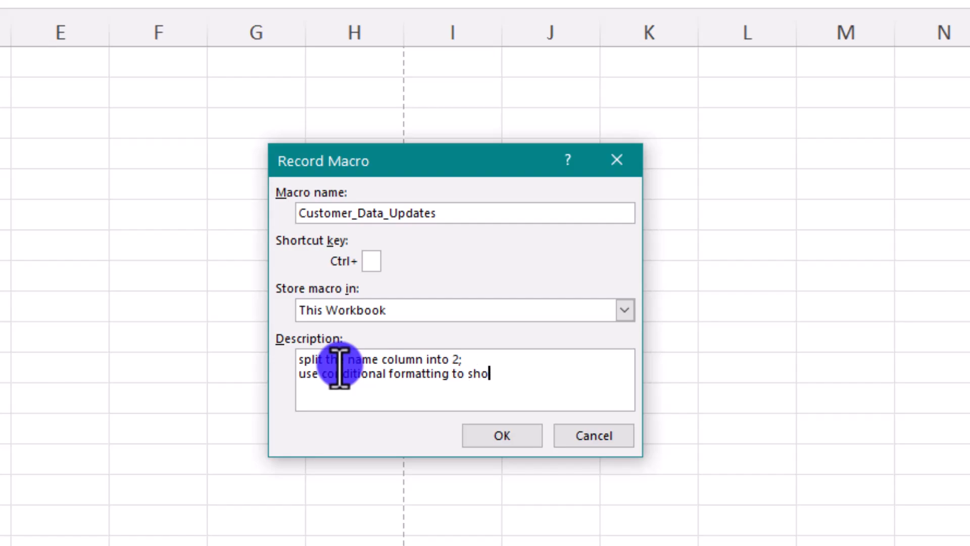
text(w bal. due > 0)
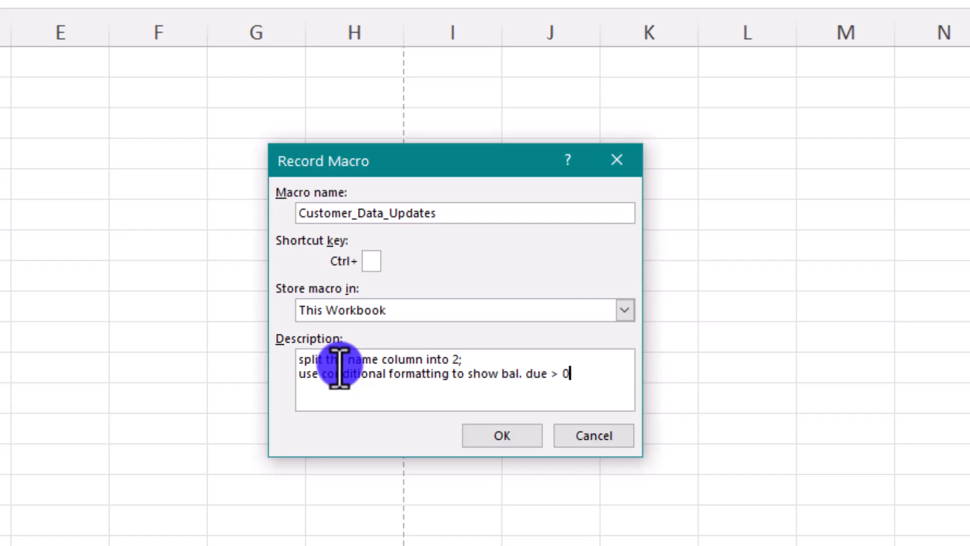
click(477, 441)
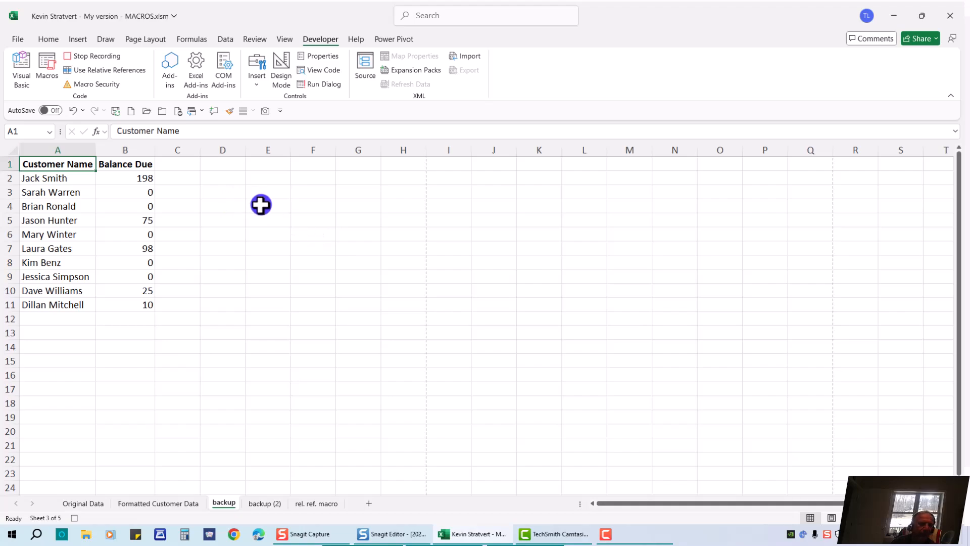
- Insert a blank column before Balance Due and enter the headers First Name in A1 and Last Name in B1
right_click(123, 148)
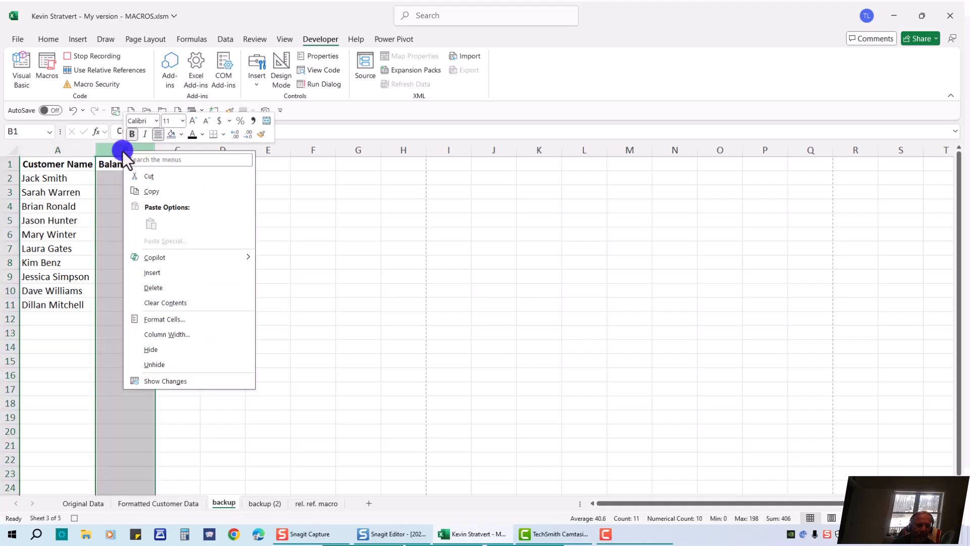
click(153, 273)
click(46, 163)
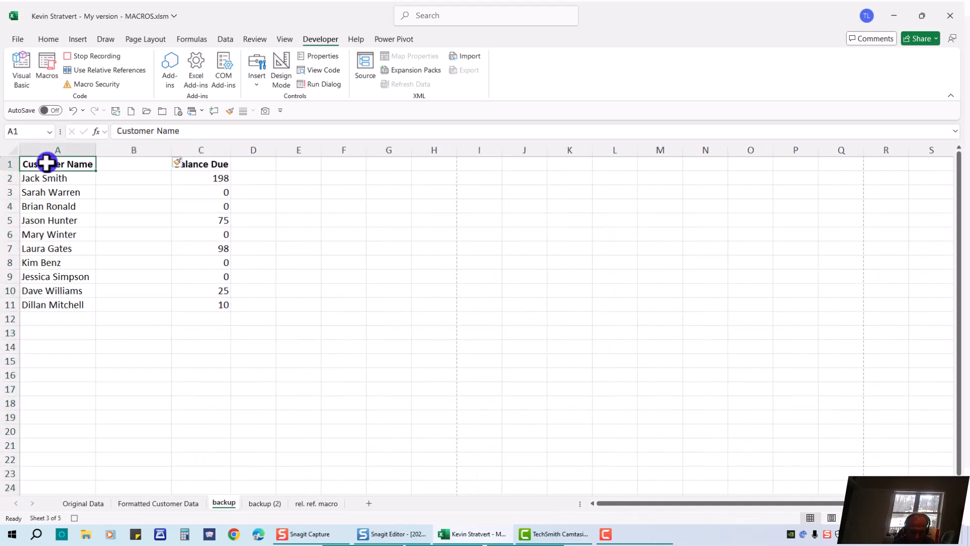
text(Fir)
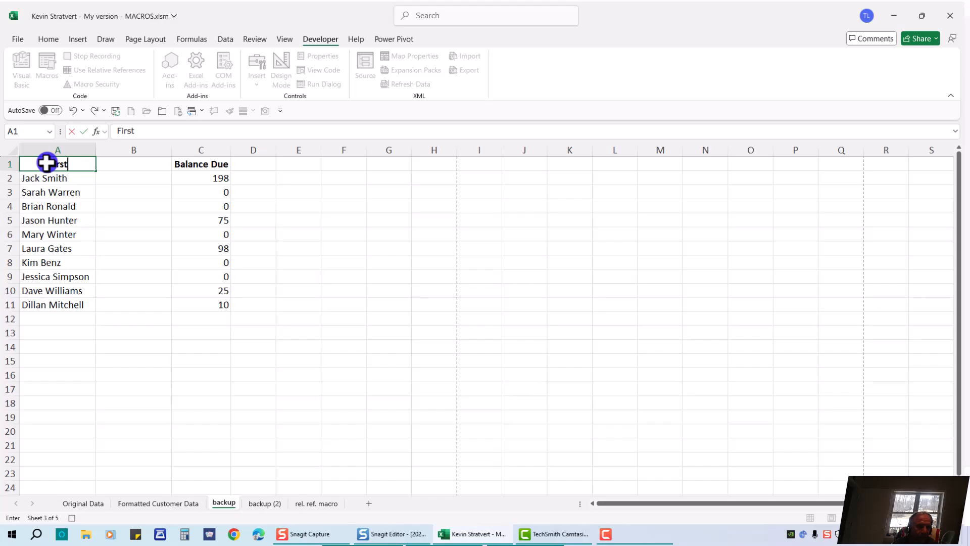
key(Tab)
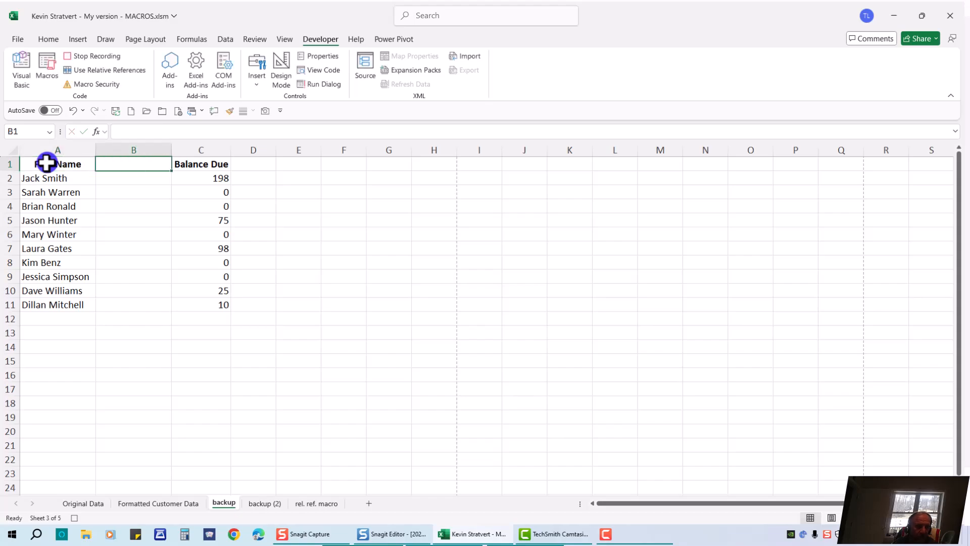
text(Last Name)
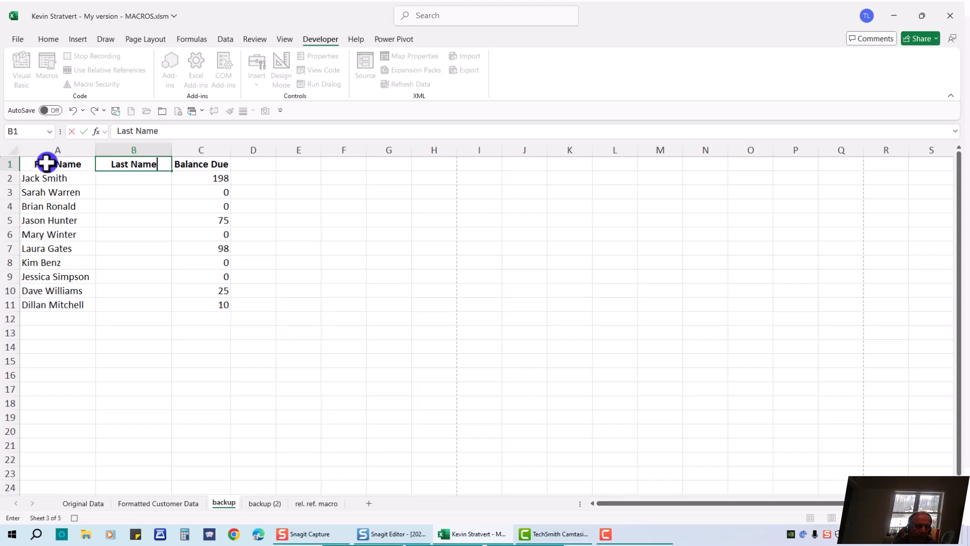
key(ctrl+Return)
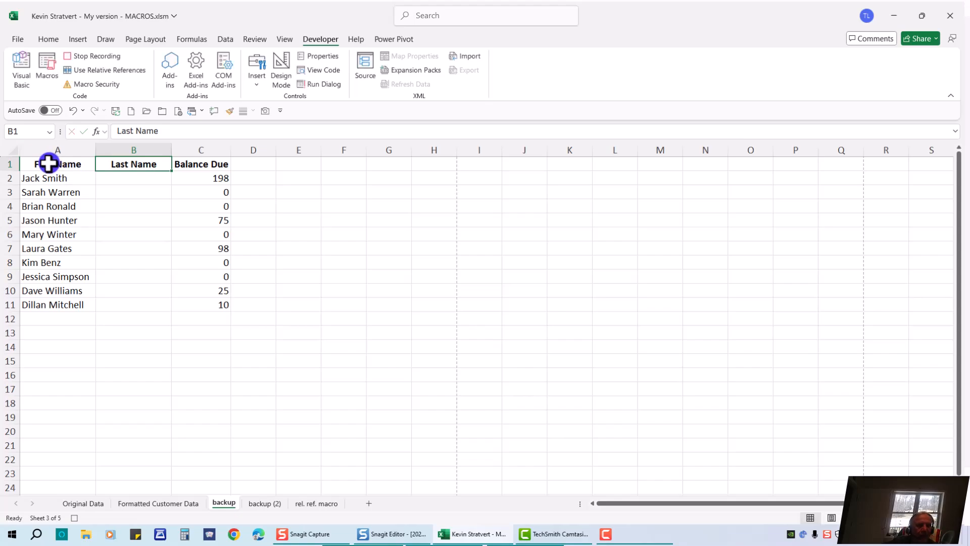
- Format header cells A1:C1 with a light blue fill and font size 14, and widen column C to fit Balance Due
drag(48, 163, 201, 165)
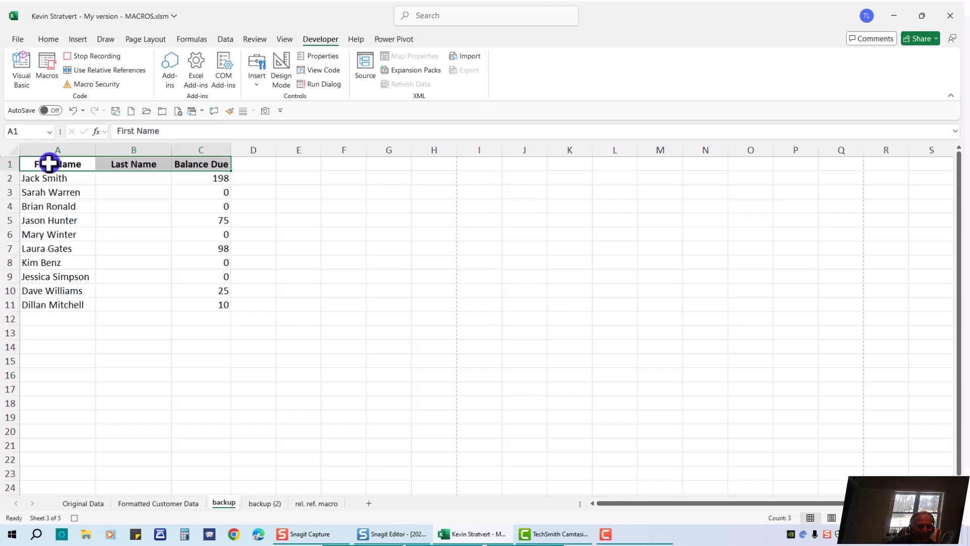
click(48, 39)
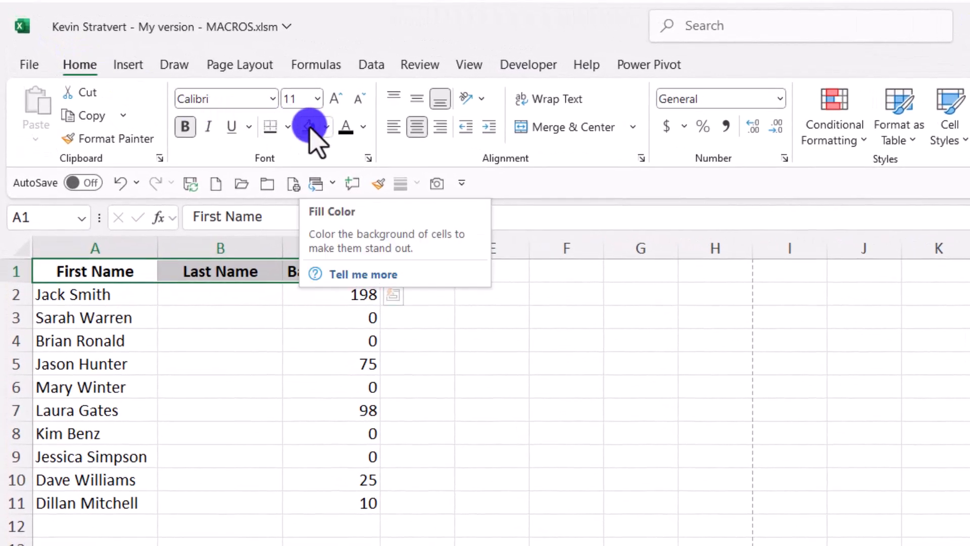
click(309, 126)
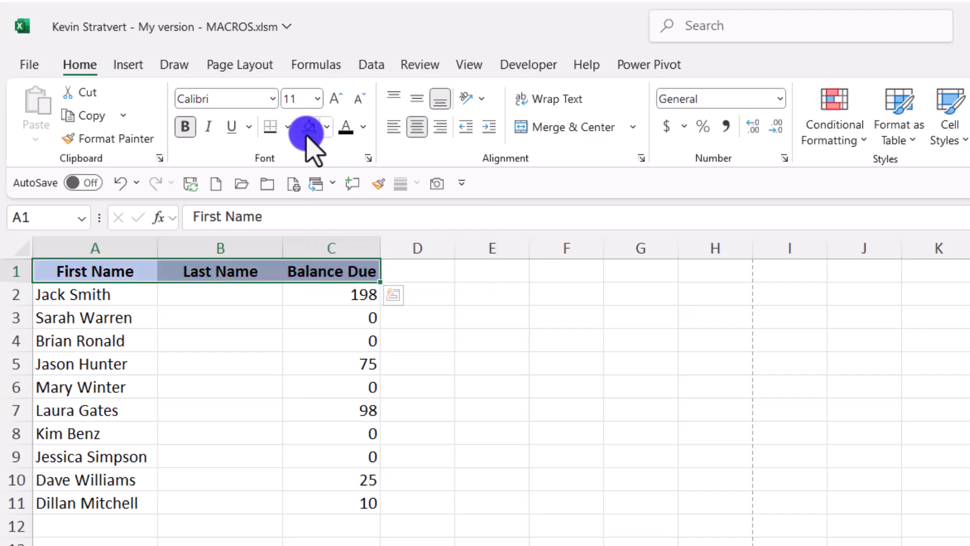
click(334, 99)
click(333, 99)
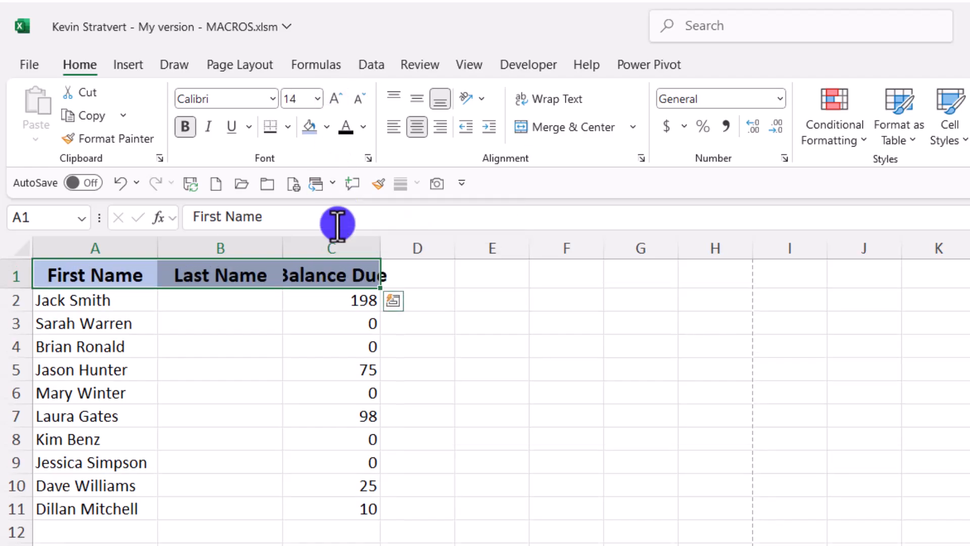
drag(385, 252, 401, 251)
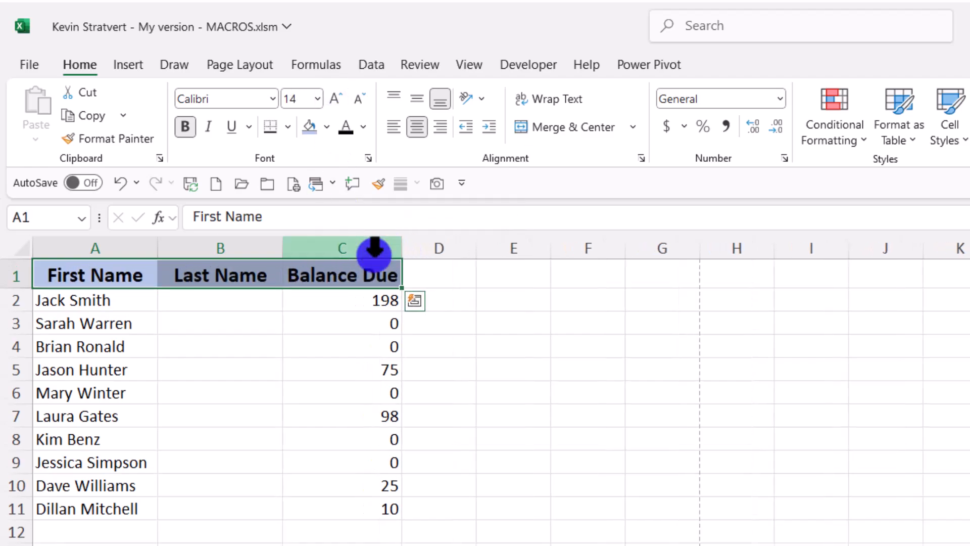
- Italicize the header cells A1:C1 and add a bottom border beneath them
click(209, 128)
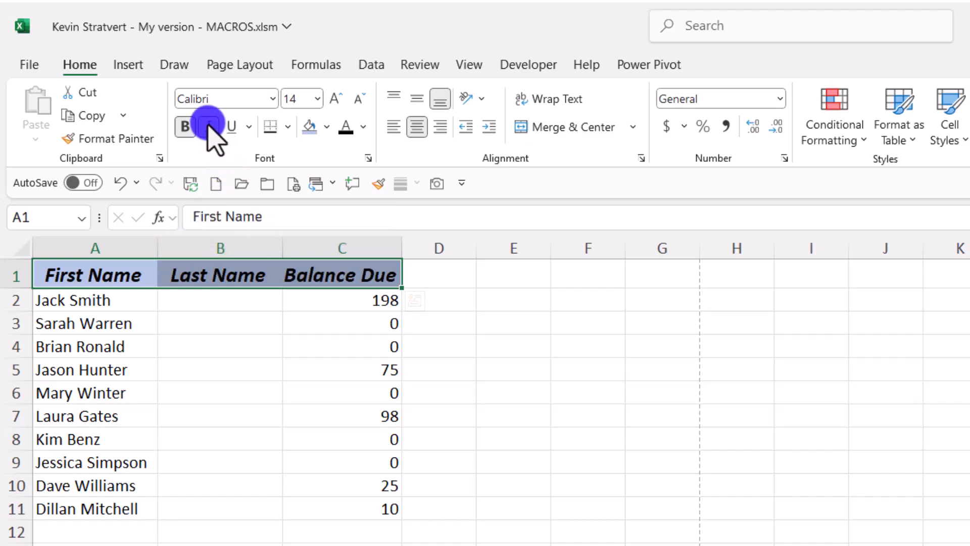
click(268, 128)
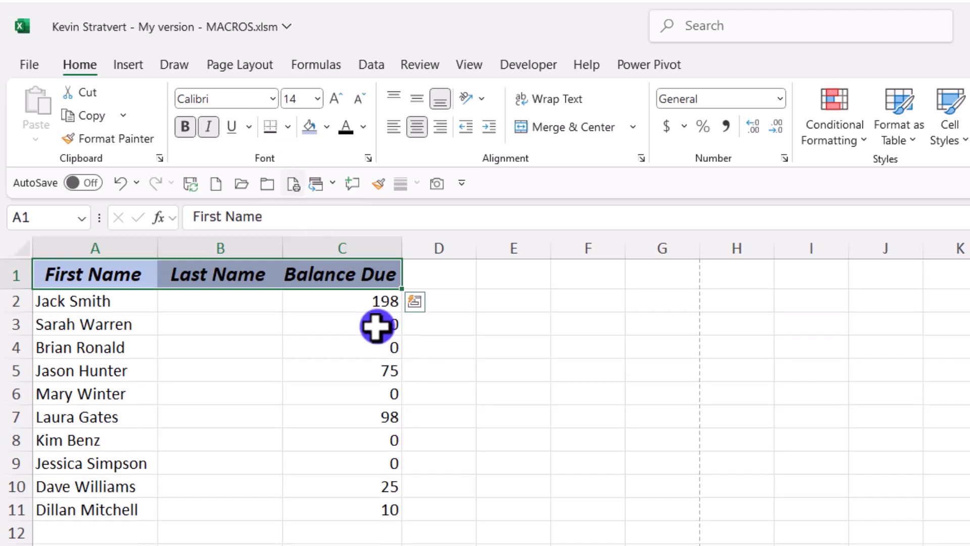
click(537, 425)
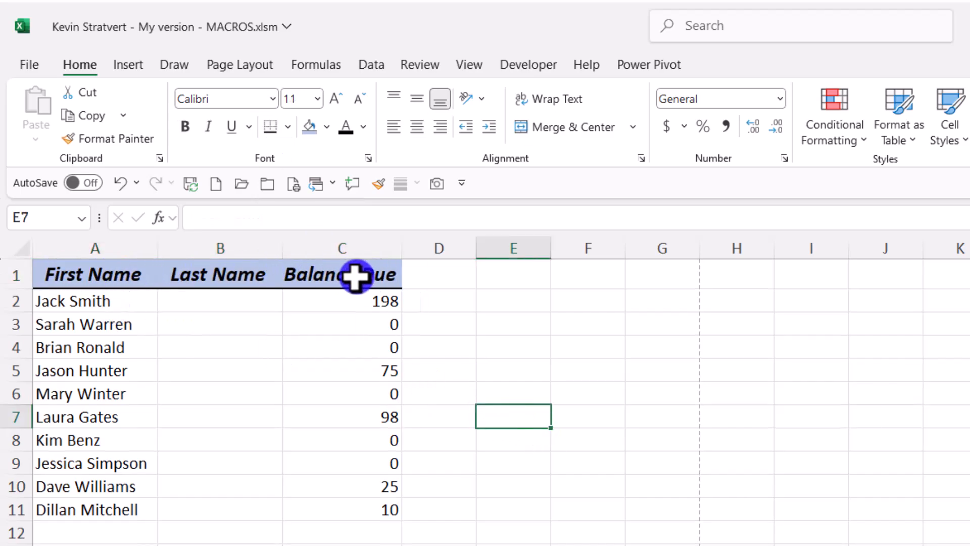
- Split the full names in A2:A11 into first and last names using Text to Columns, delimited by spaces, with General format and destination $A$2
click(79, 302)
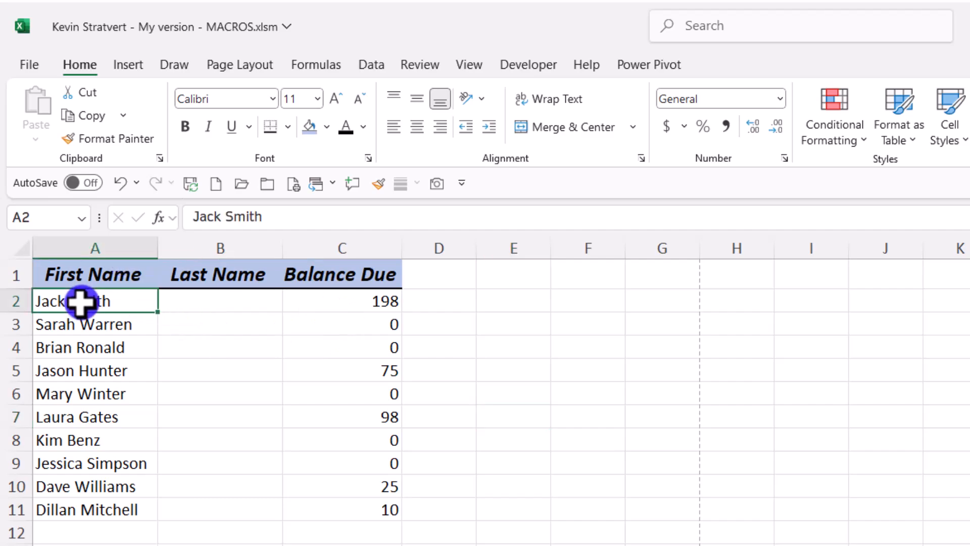
drag(79, 301, 89, 509)
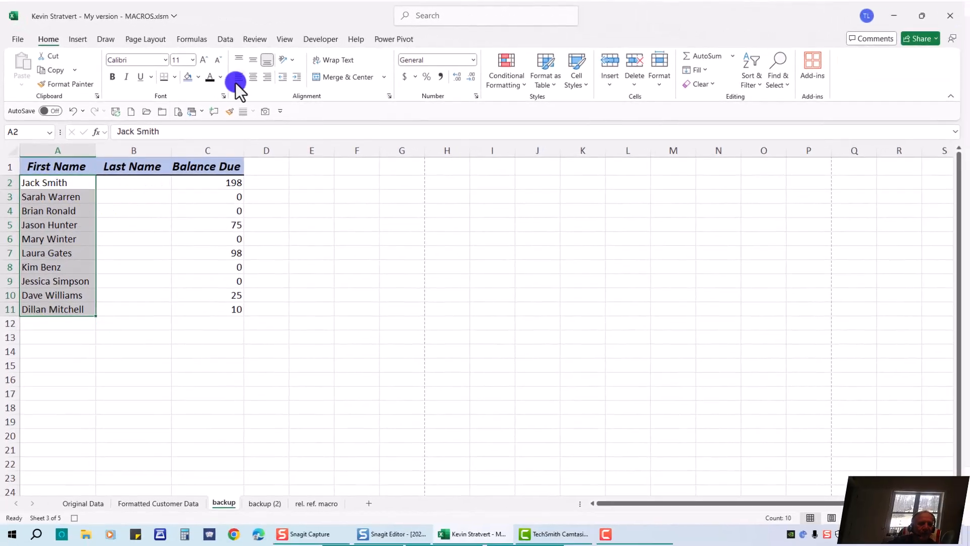
click(226, 41)
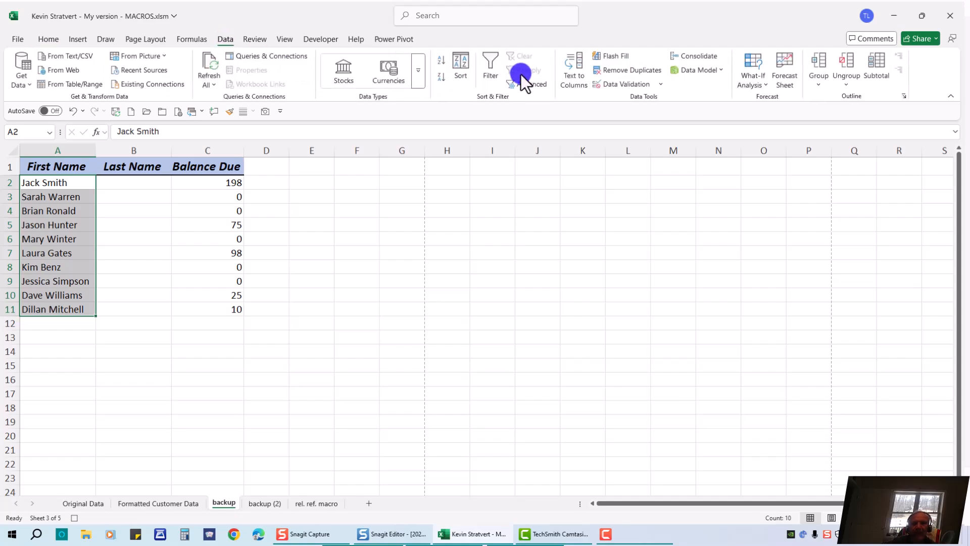
click(574, 69)
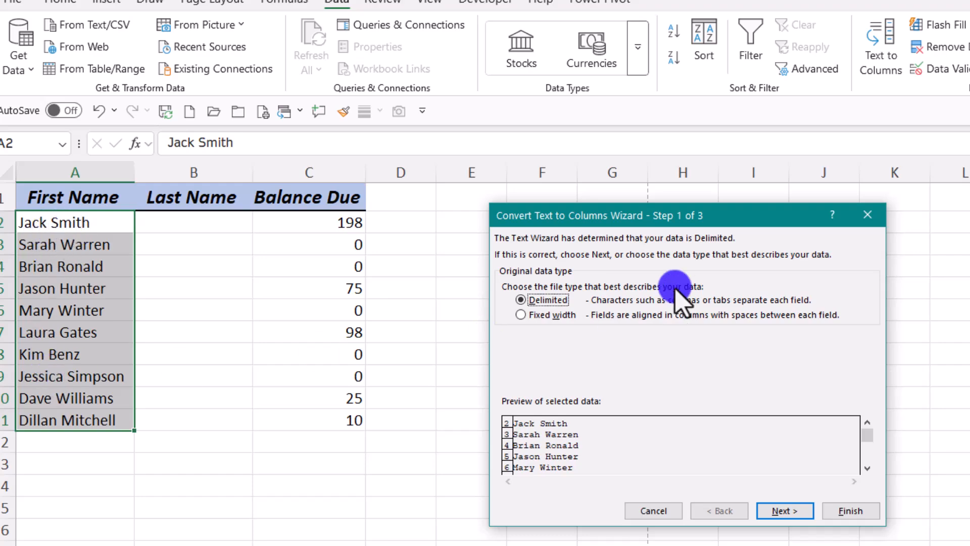
click(781, 510)
click(507, 329)
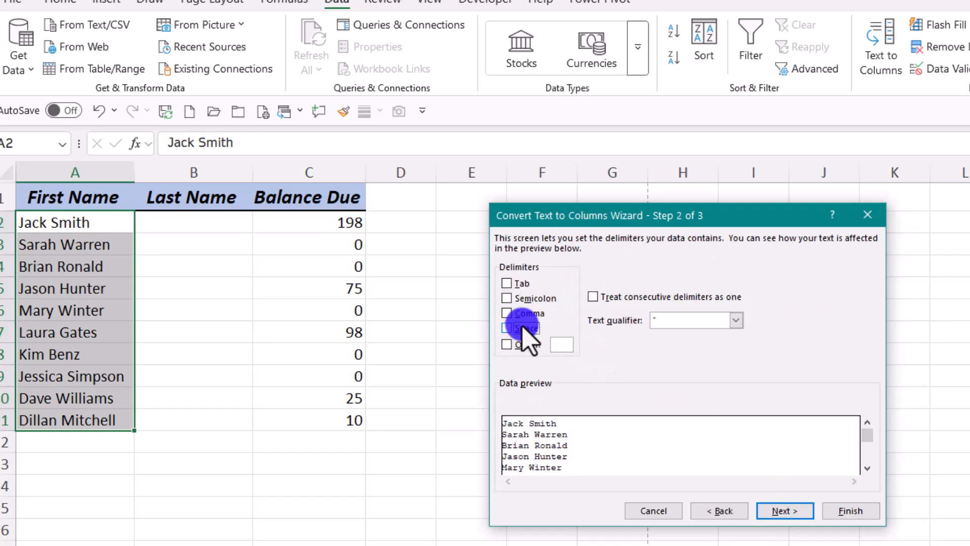
click(511, 330)
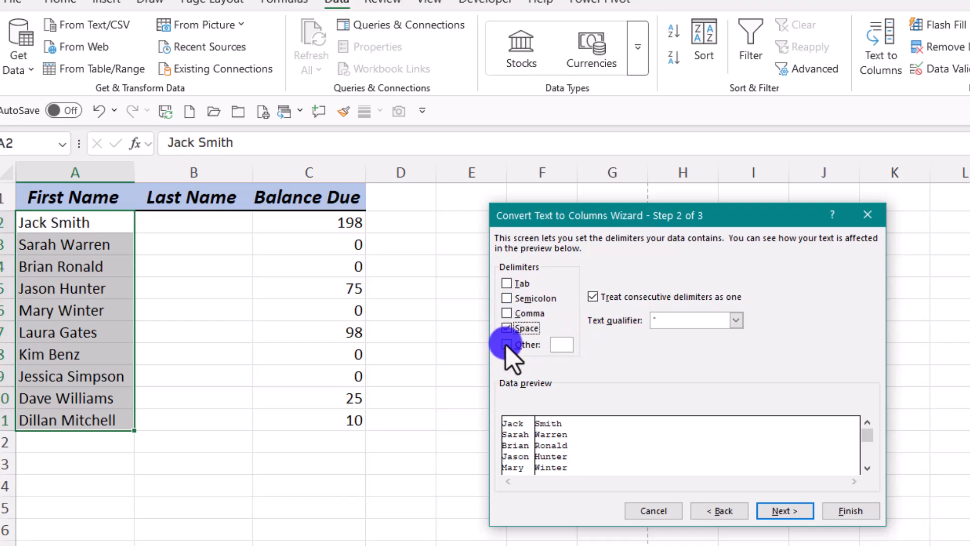
click(563, 344)
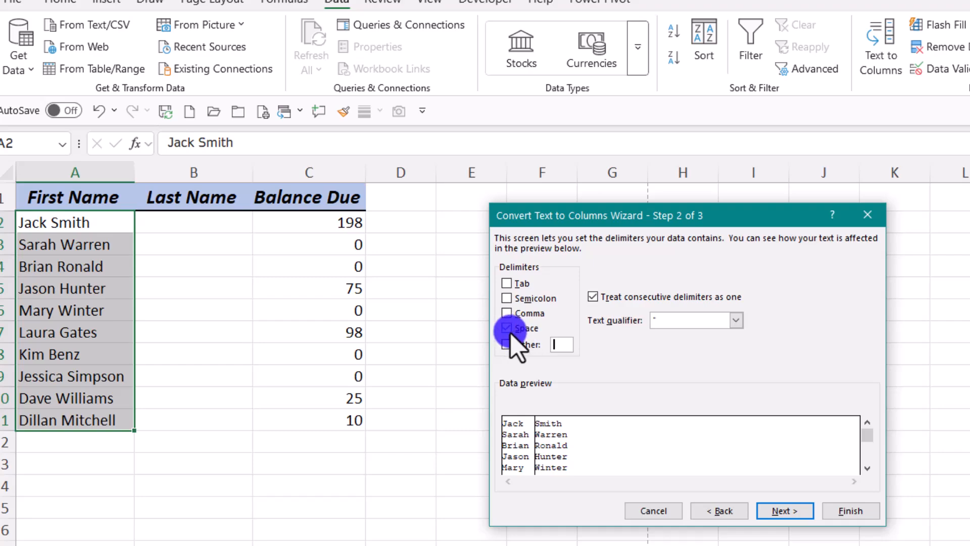
click(773, 512)
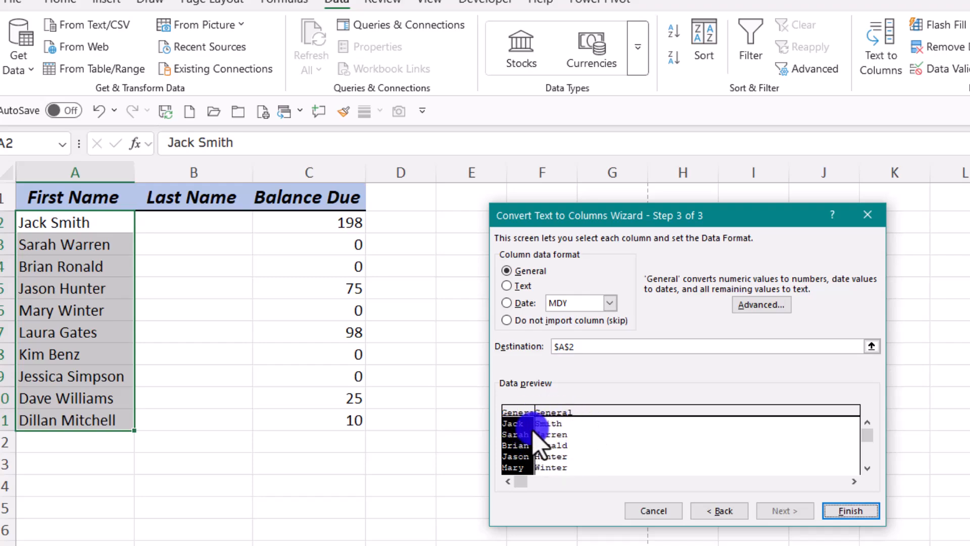
click(849, 510)
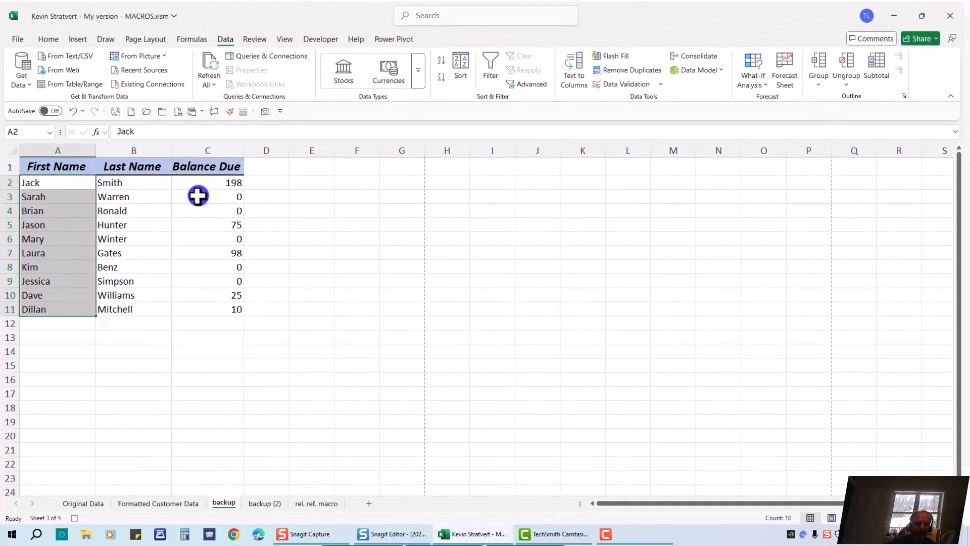
- Set up a Greater Than conditional formatting rule on C2:C11 with value 0 and Green Fill with Dark Green Text
drag(213, 183, 217, 311)
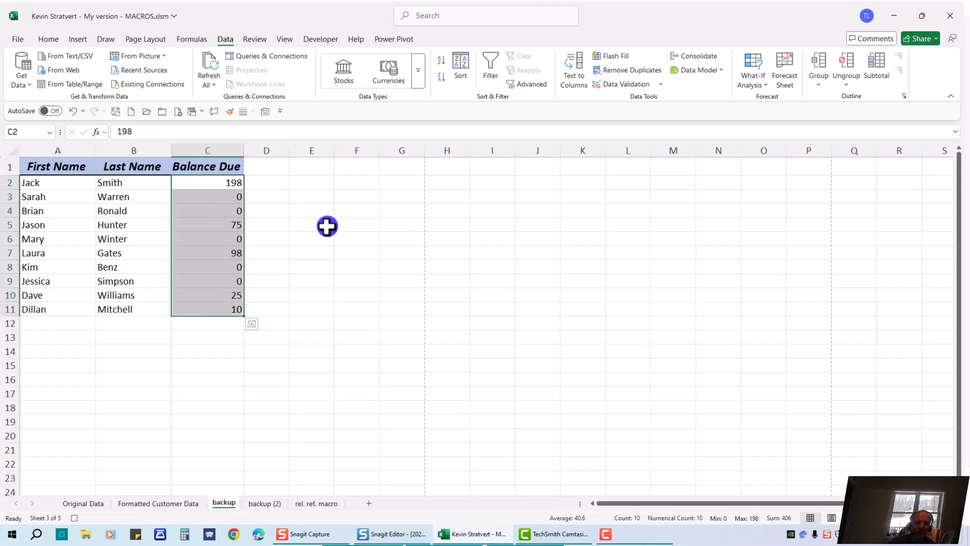
click(50, 40)
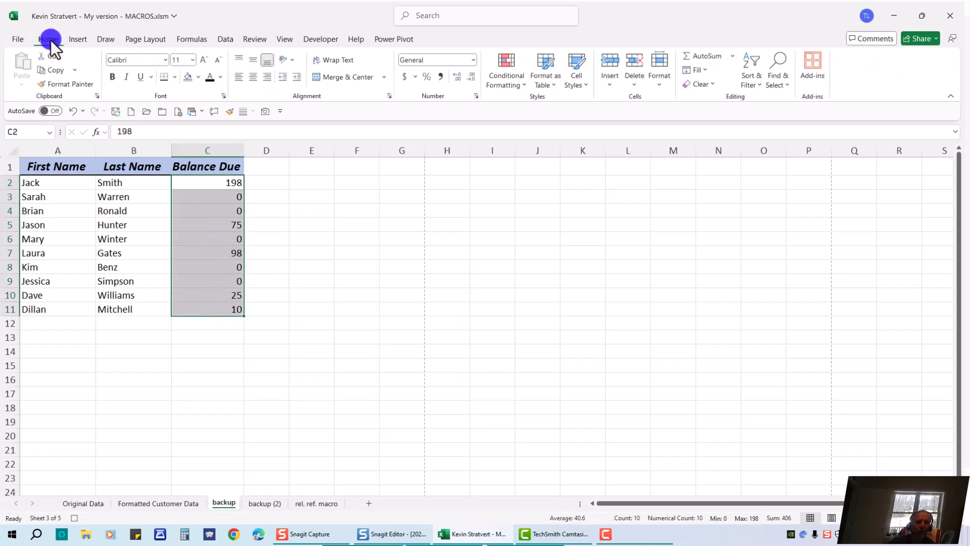
click(510, 74)
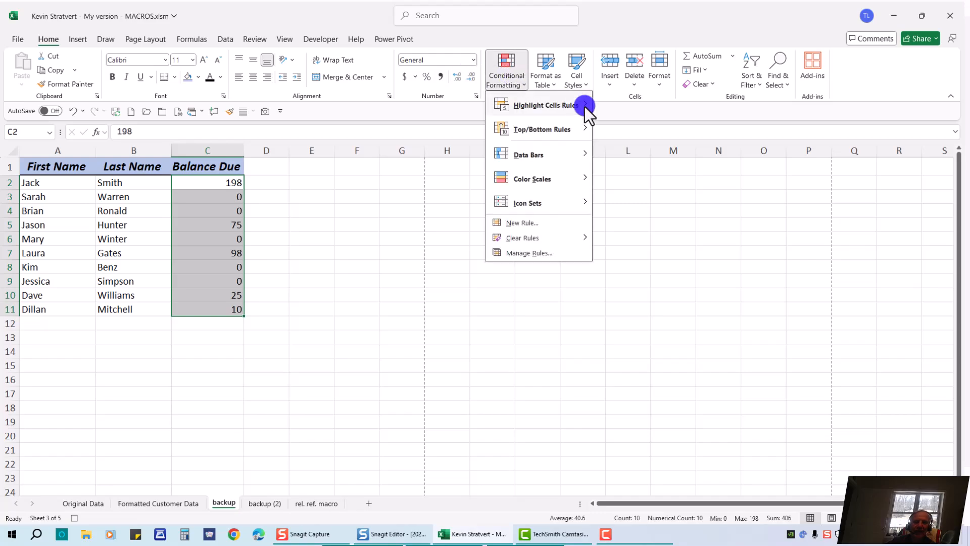
mouse_move(531, 109)
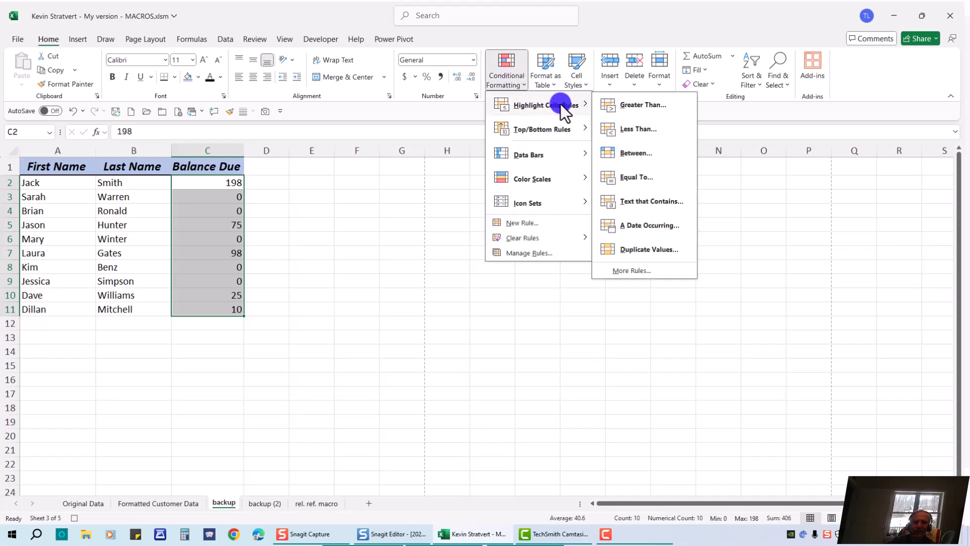
click(622, 103)
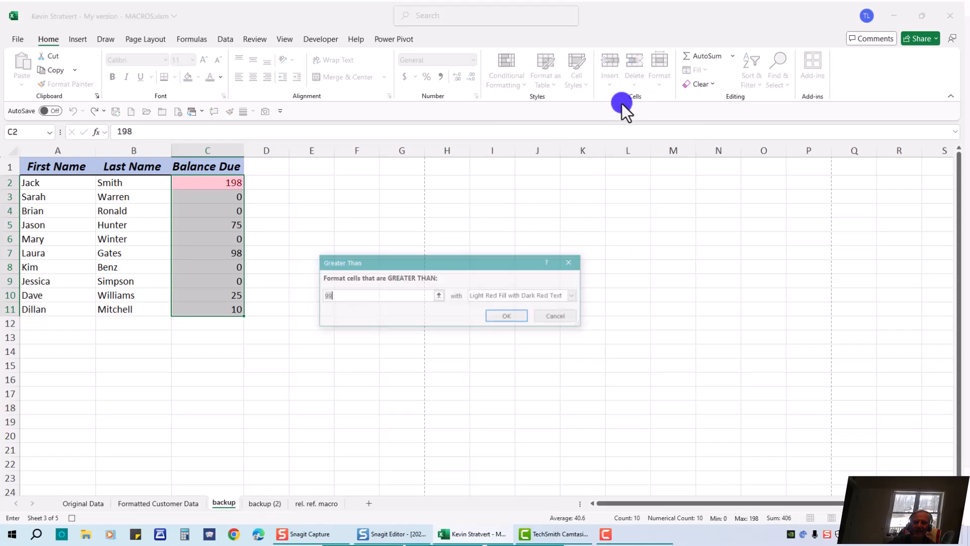
text(0)
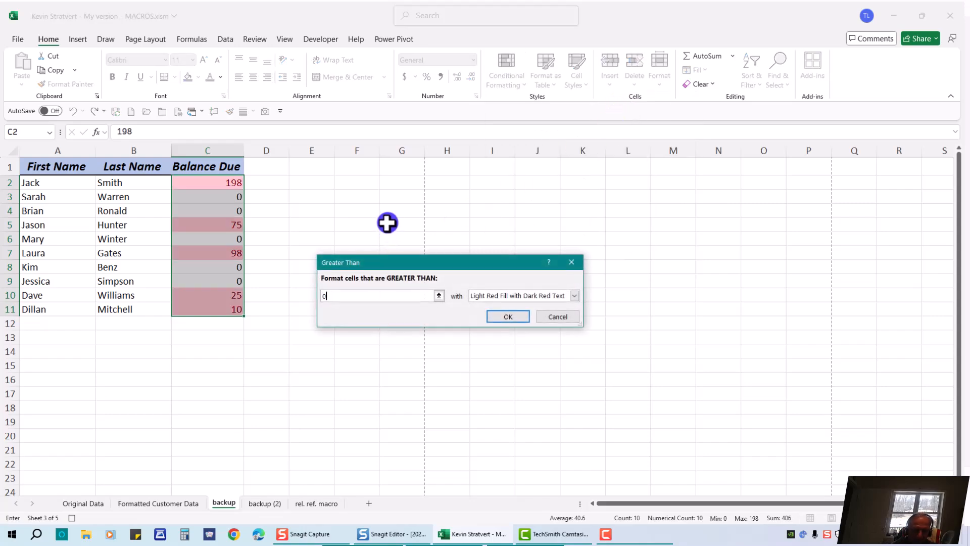
click(575, 296)
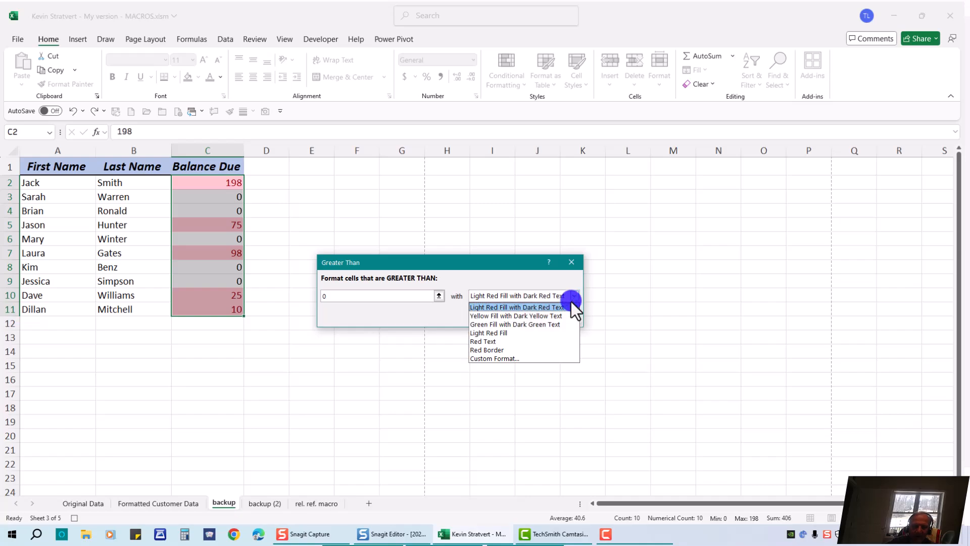
click(488, 324)
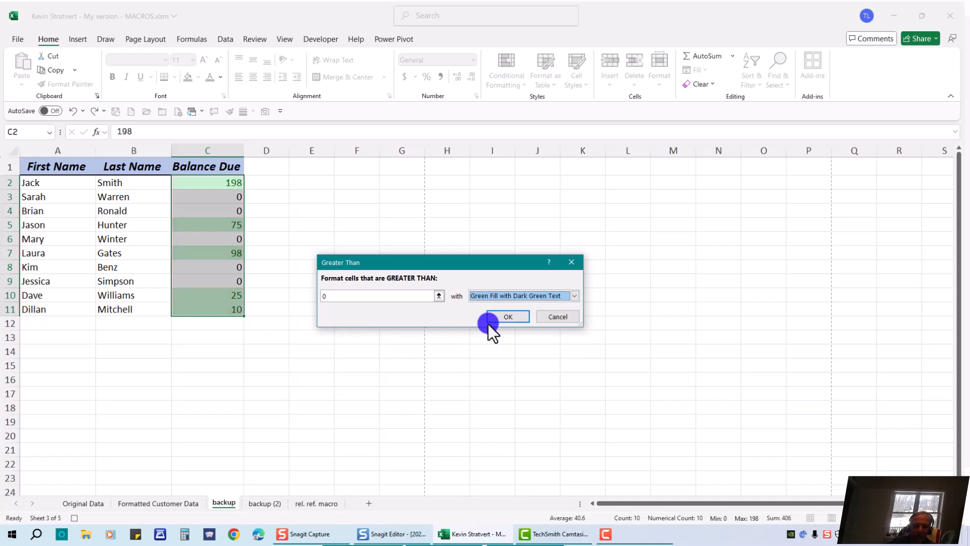
click(574, 296)
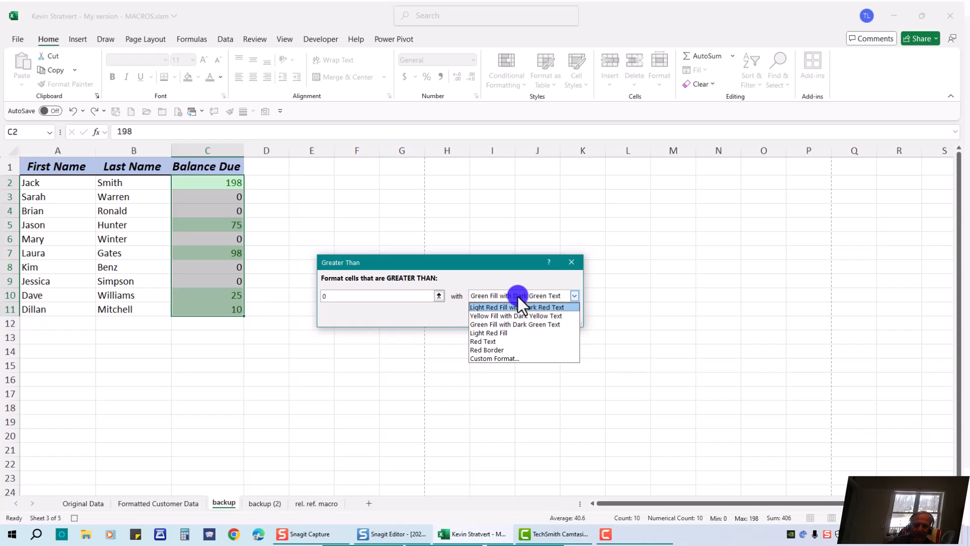
click(487, 359)
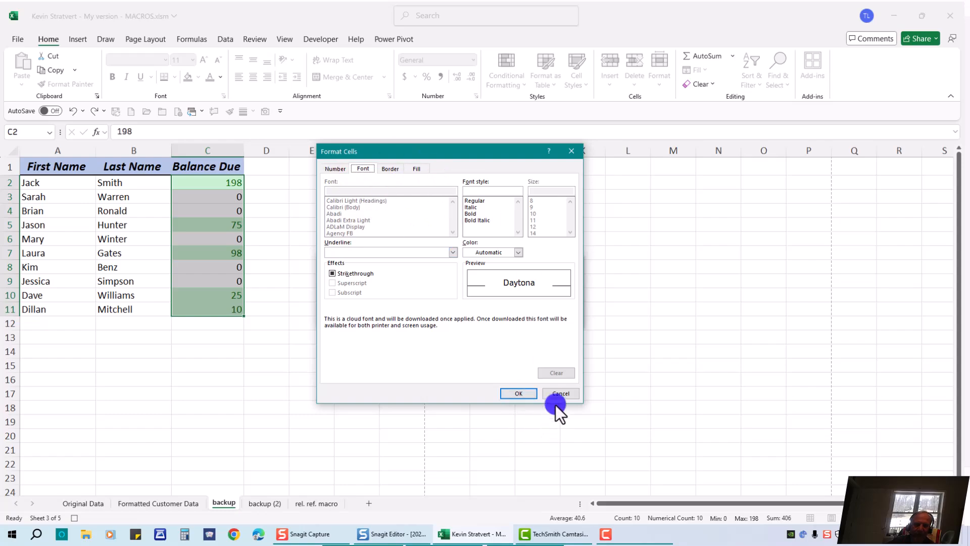
click(556, 392)
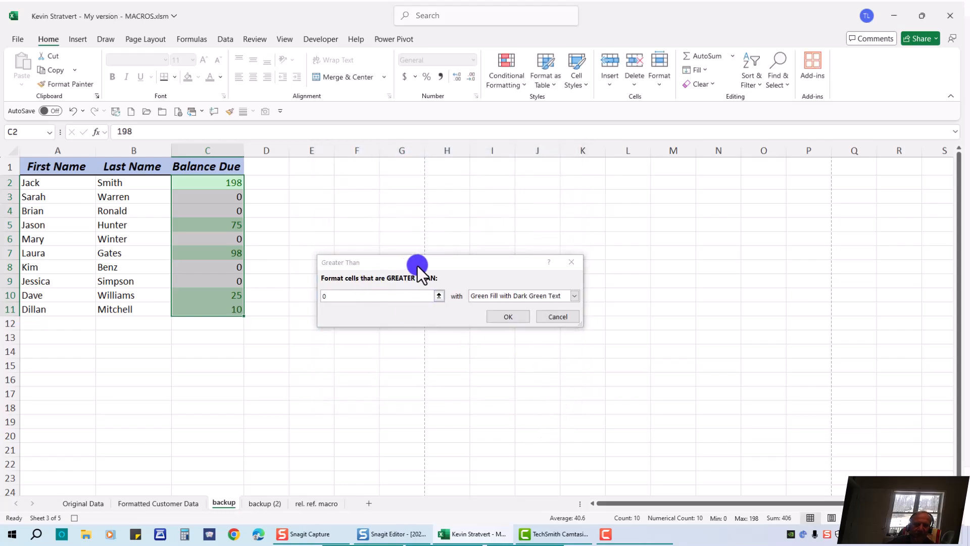
- Apply the Greater Than rule to the balances and test it by changing the value in C7 to 0
click(506, 316)
click(301, 250)
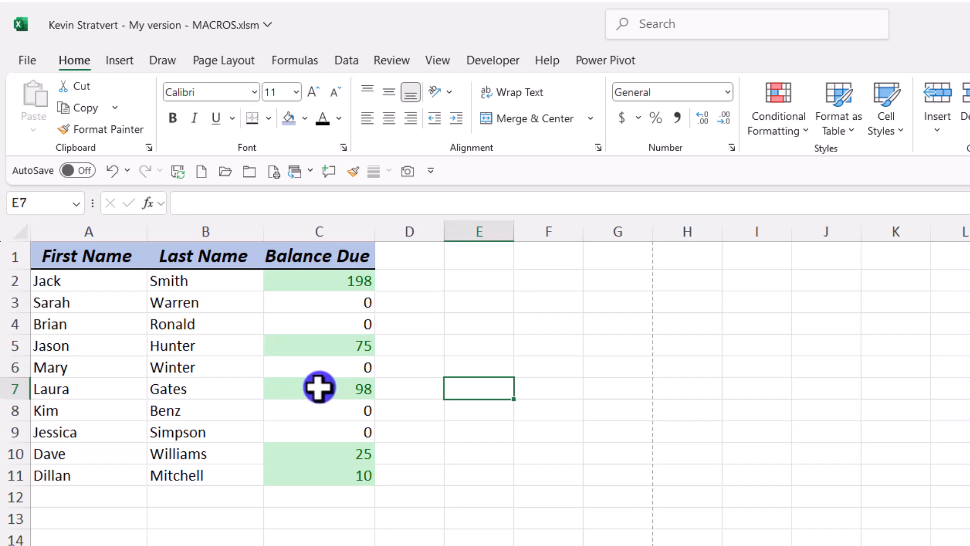
click(334, 389)
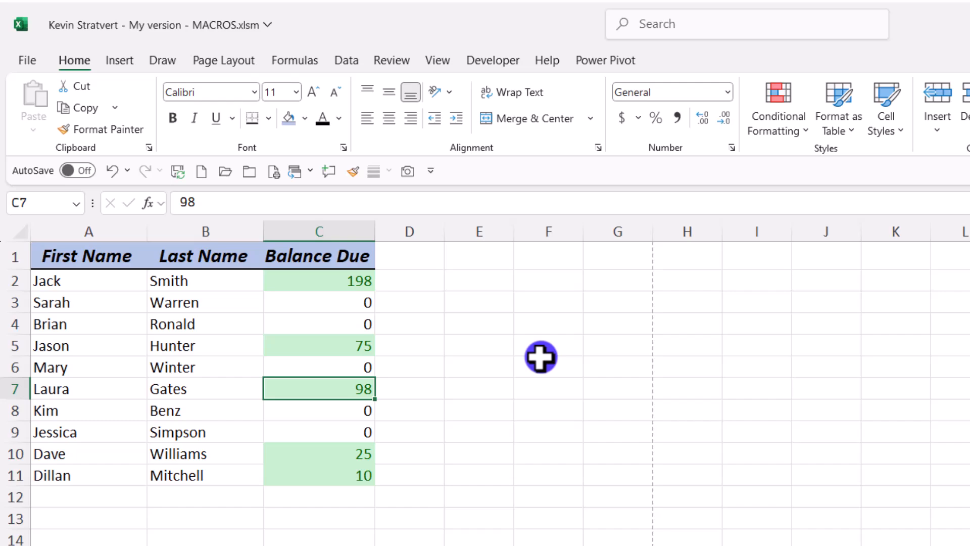
text(0)
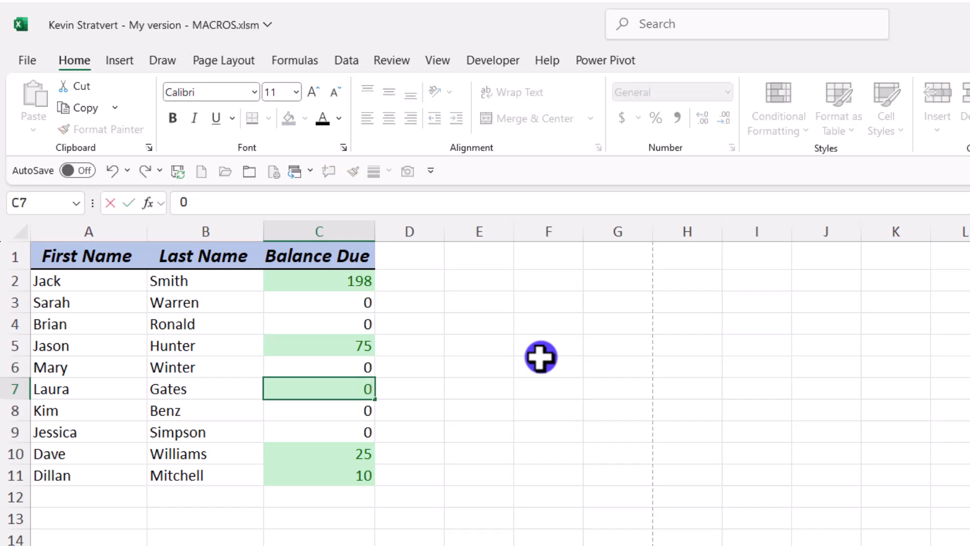
key(ctrl+Return)
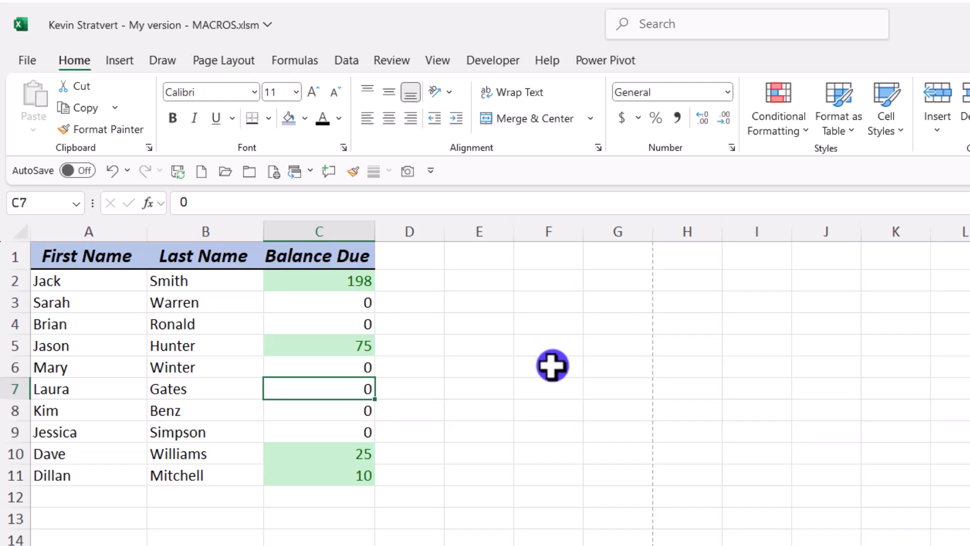
- Stop recording the Customer_Data_Updates macro and select an empty cell outside the data
click(473, 61)
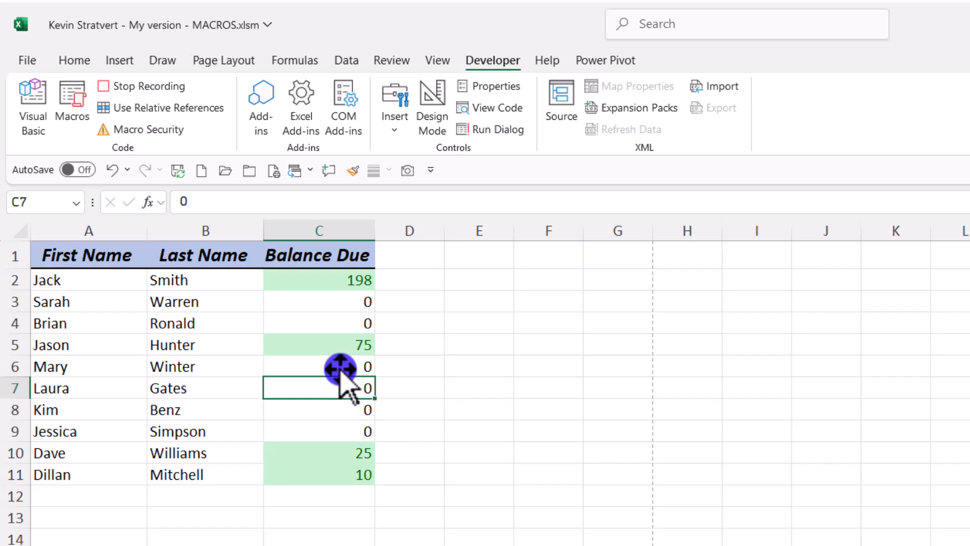
click(73, 61)
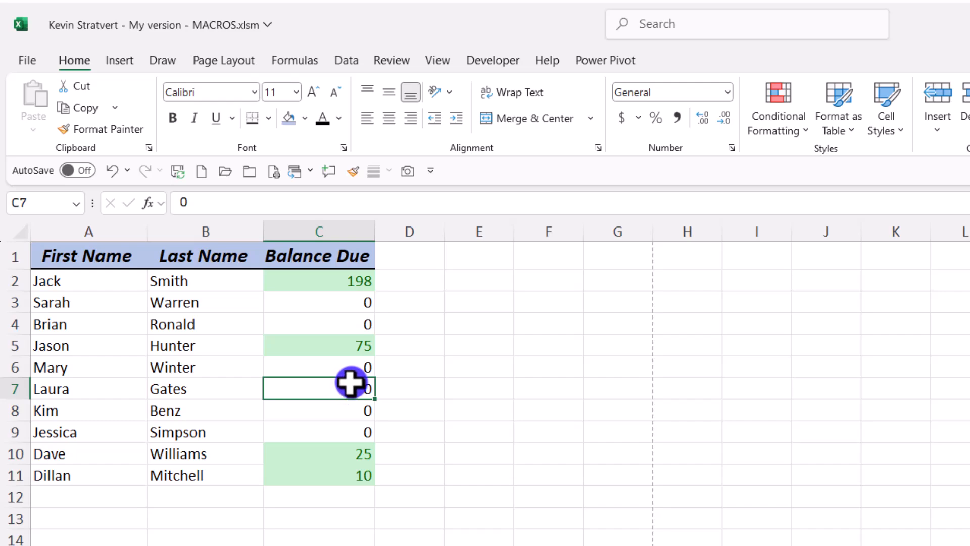
click(499, 61)
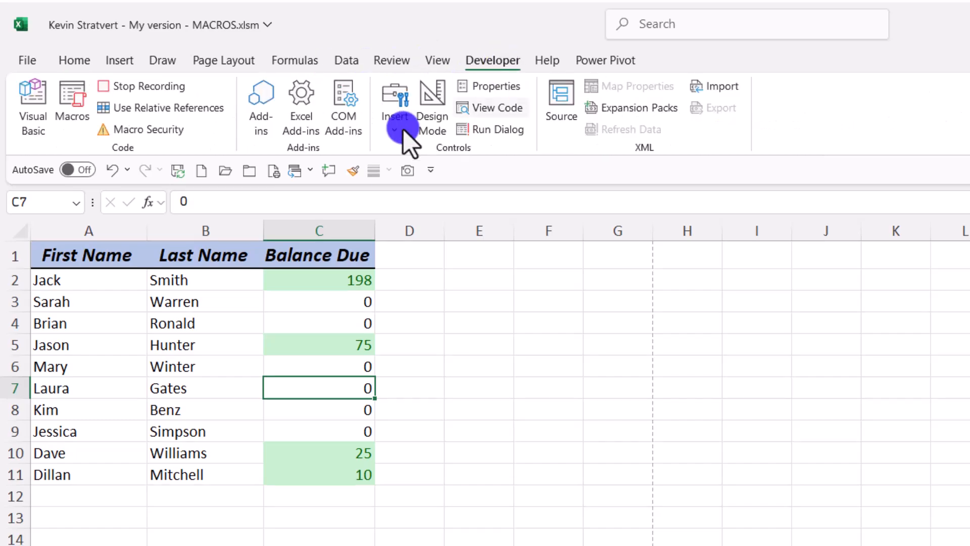
click(141, 84)
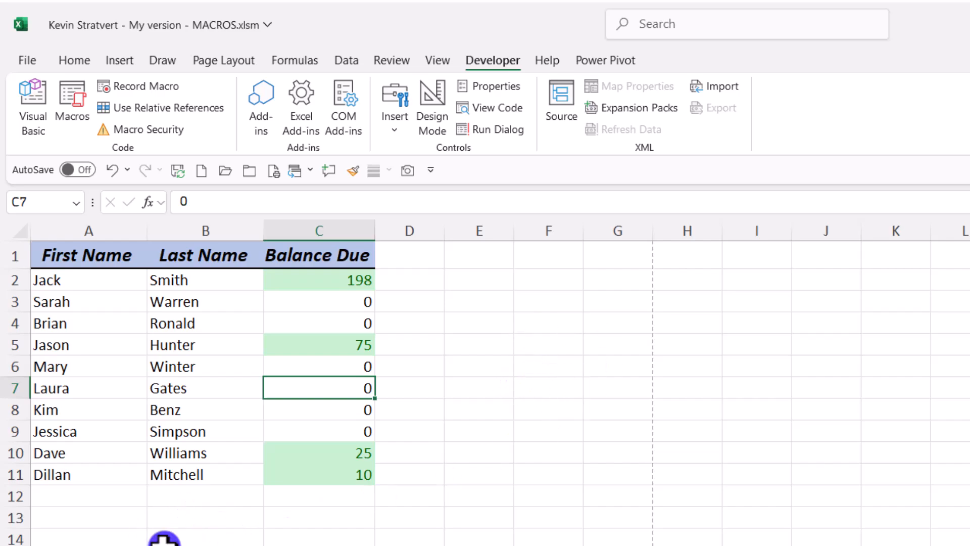
click(548, 338)
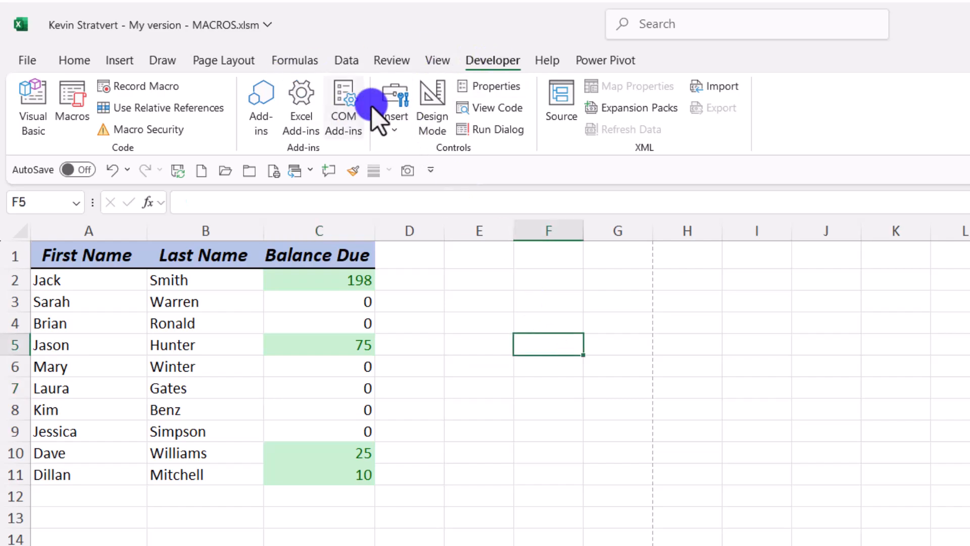
- Draw a Form Controls button spanning about E7 to G10 and assign it the Customer_Data_Updates macro
click(395, 122)
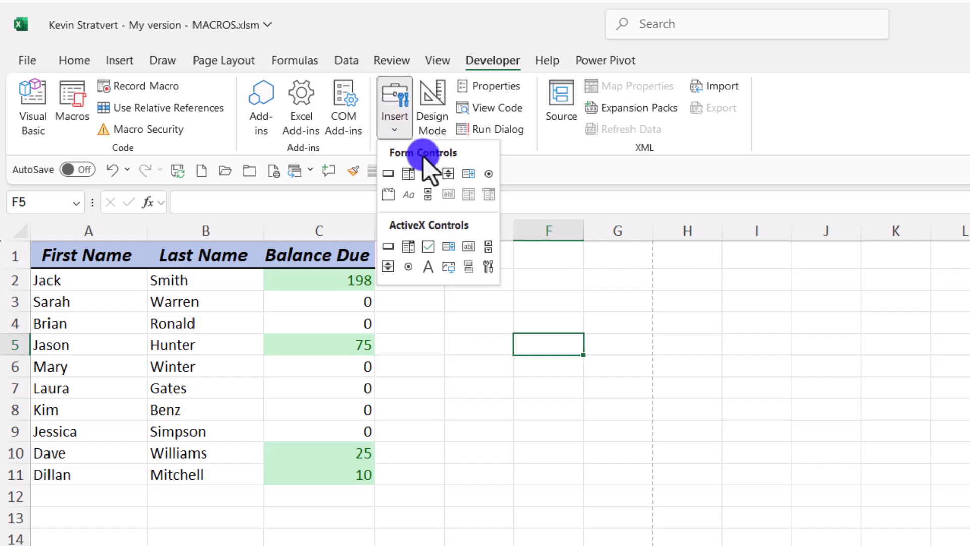
click(386, 174)
drag(472, 385, 630, 458)
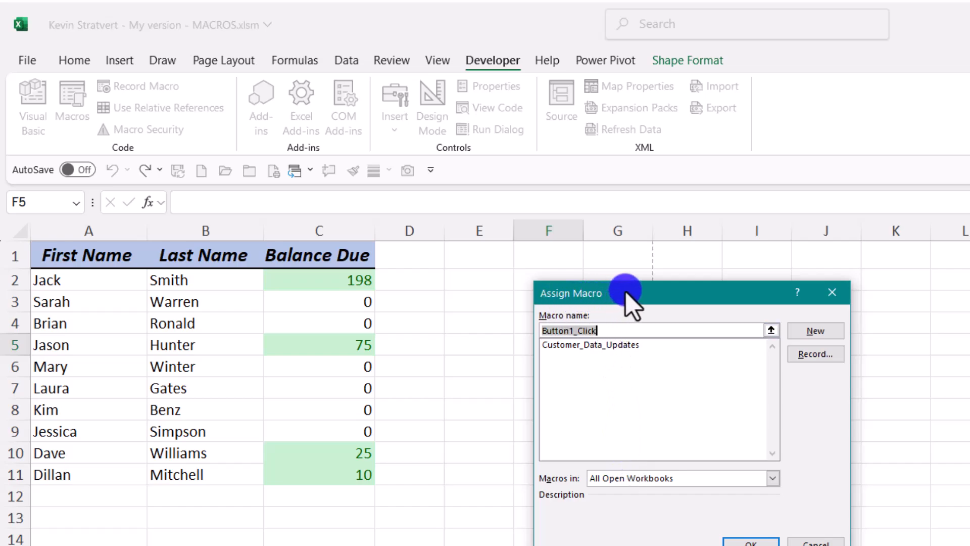
click(600, 346)
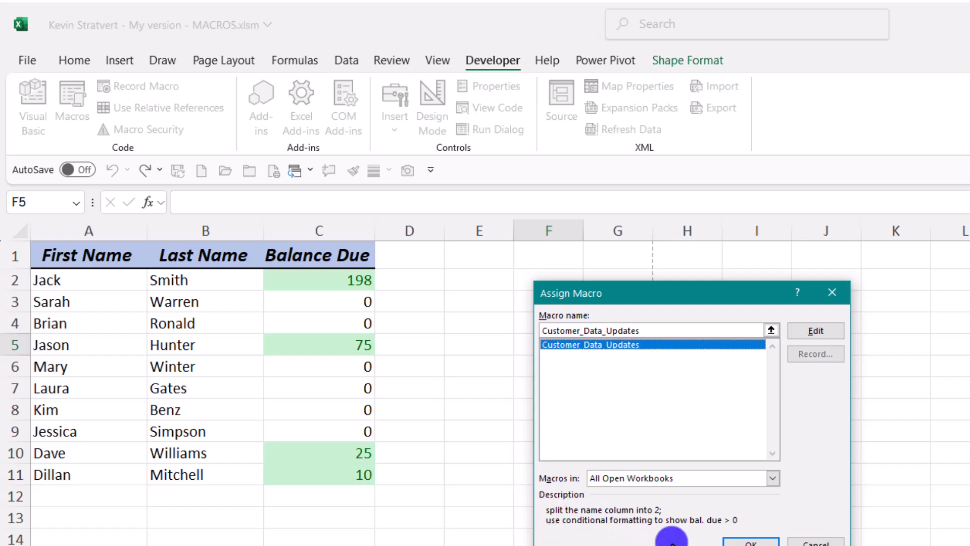
click(747, 540)
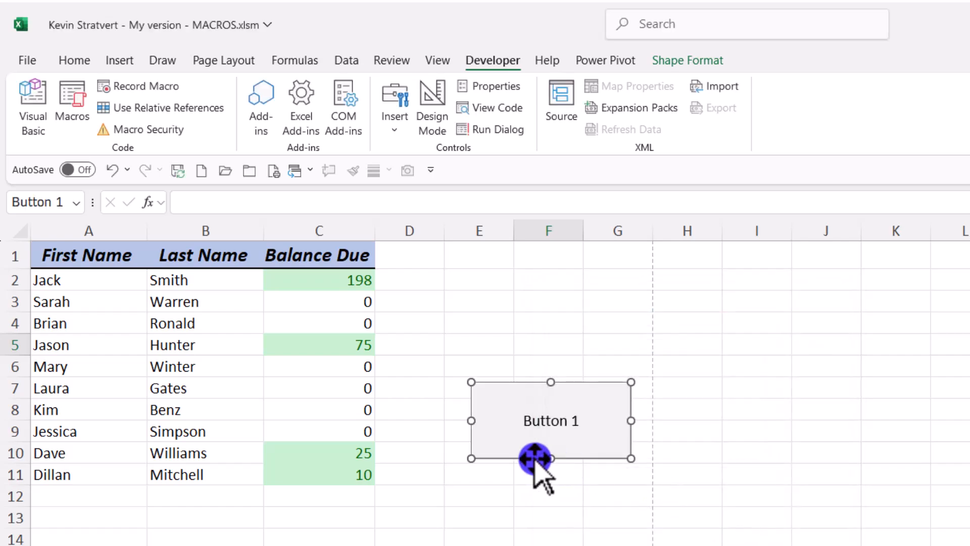
- Change the new button's label to "Update Cust. Info." and deselect the button
right_click(495, 410)
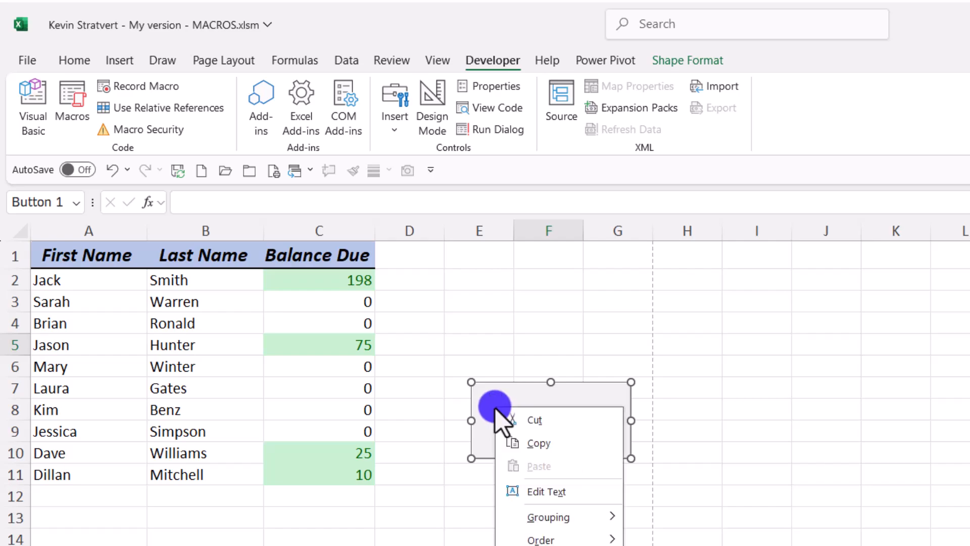
click(556, 493)
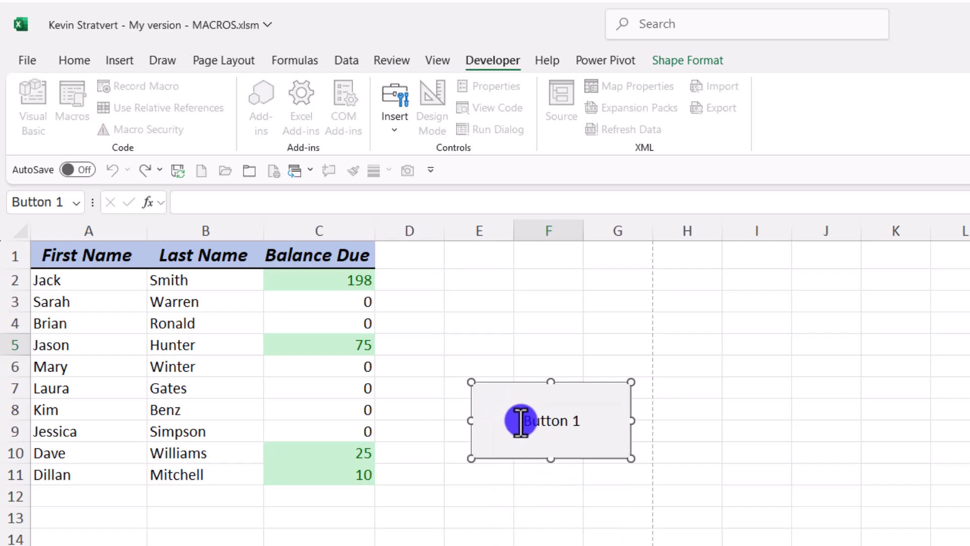
drag(522, 421, 564, 434)
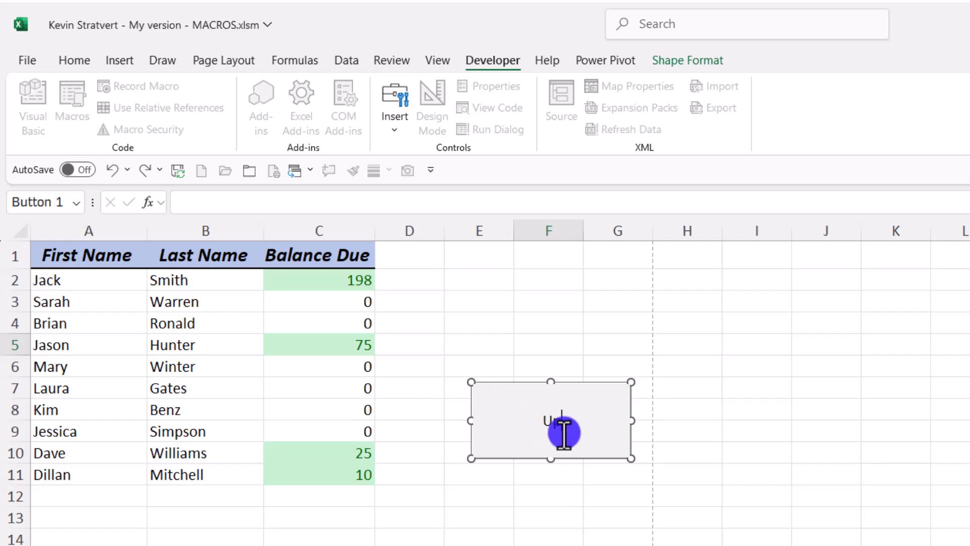
text(Update Cust. Info.)
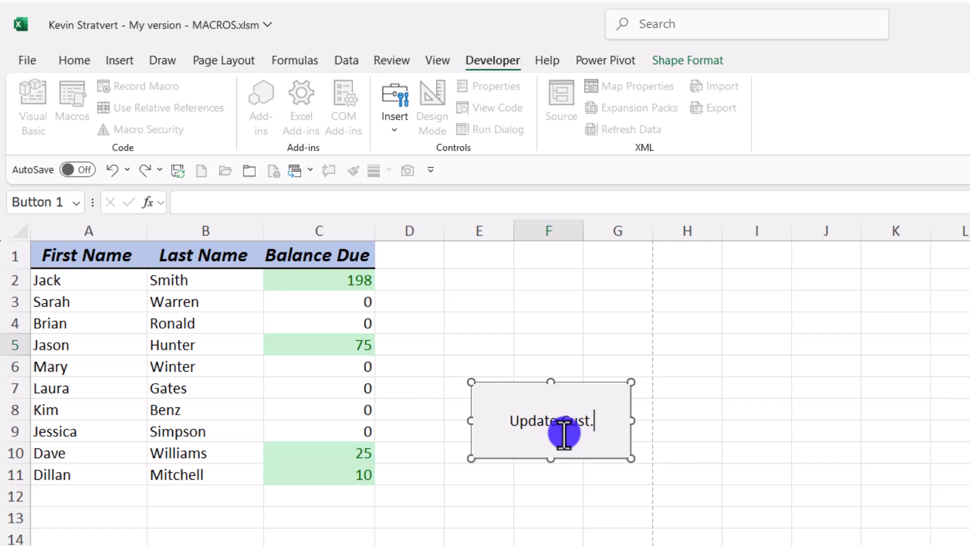
click(560, 504)
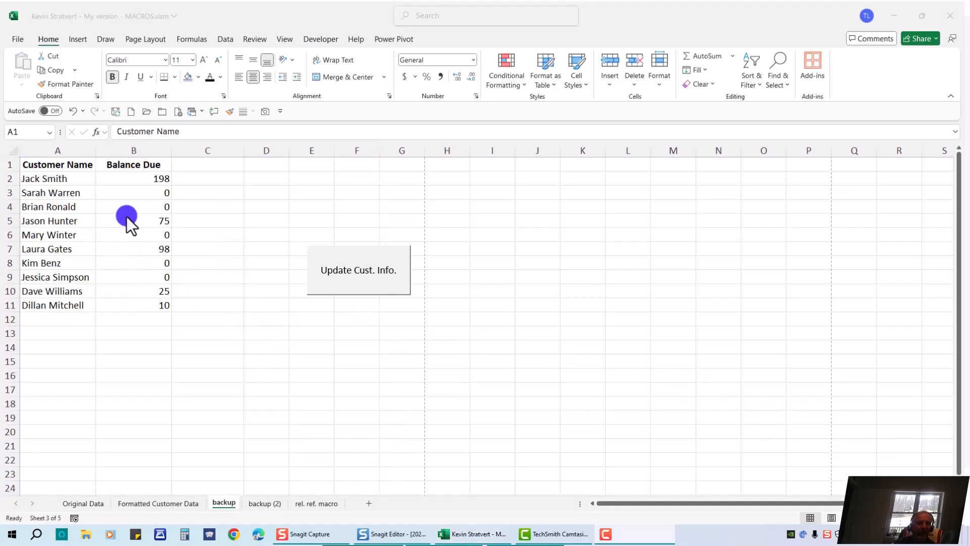
- Run the macro on the unformatted customer data from cell A1 using the Update Cust. Info. button, and reselect A1
click(63, 166)
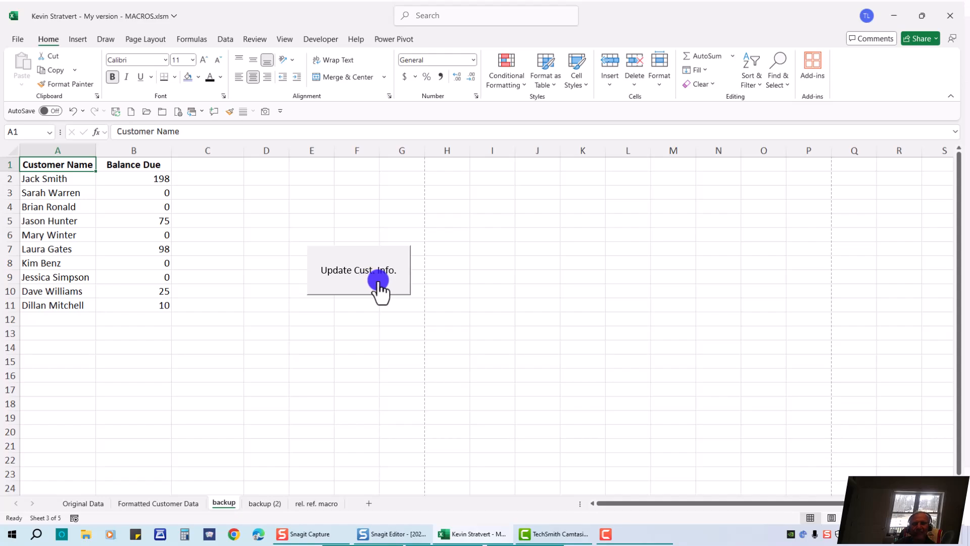
click(350, 286)
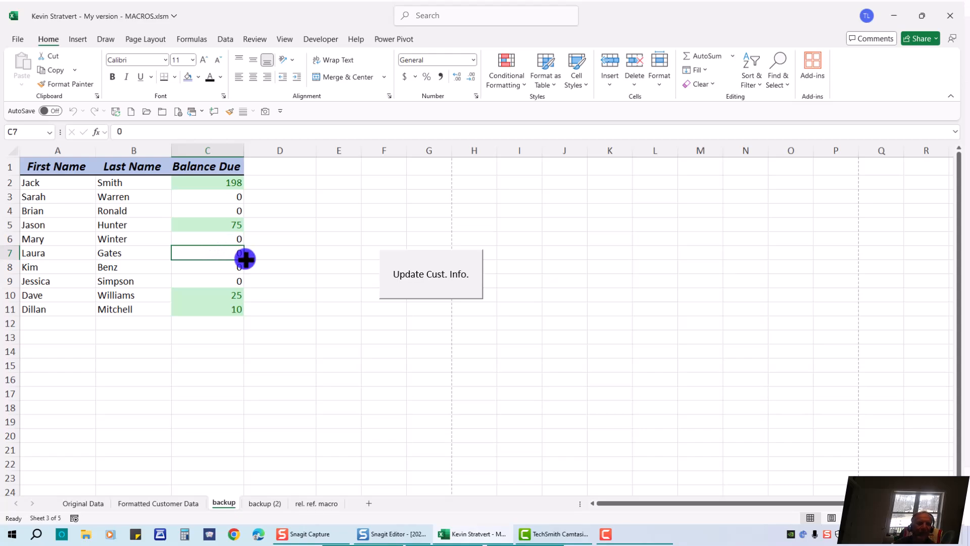
click(59, 167)
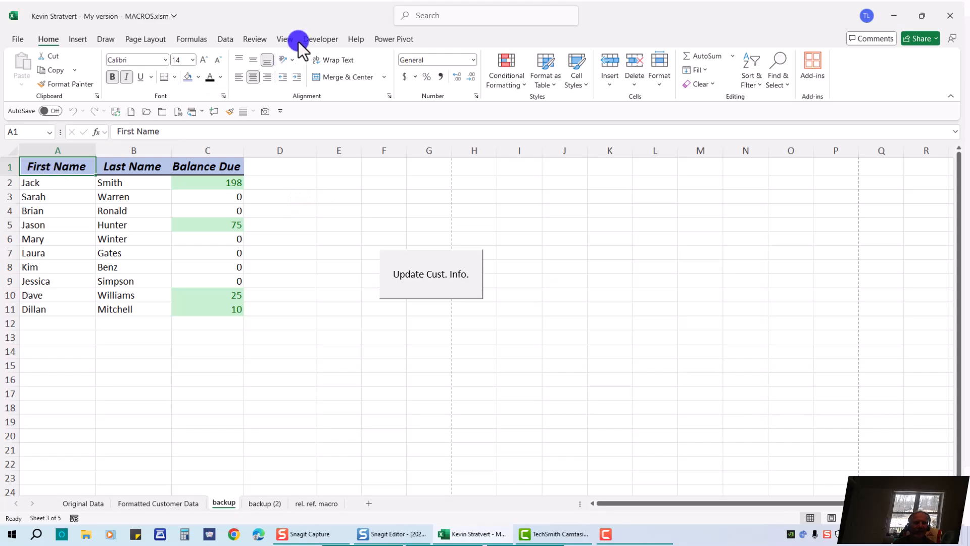
- Open the Visual Basic editor in a smaller window and display the Customer_Data_Updates code in Module2
click(313, 39)
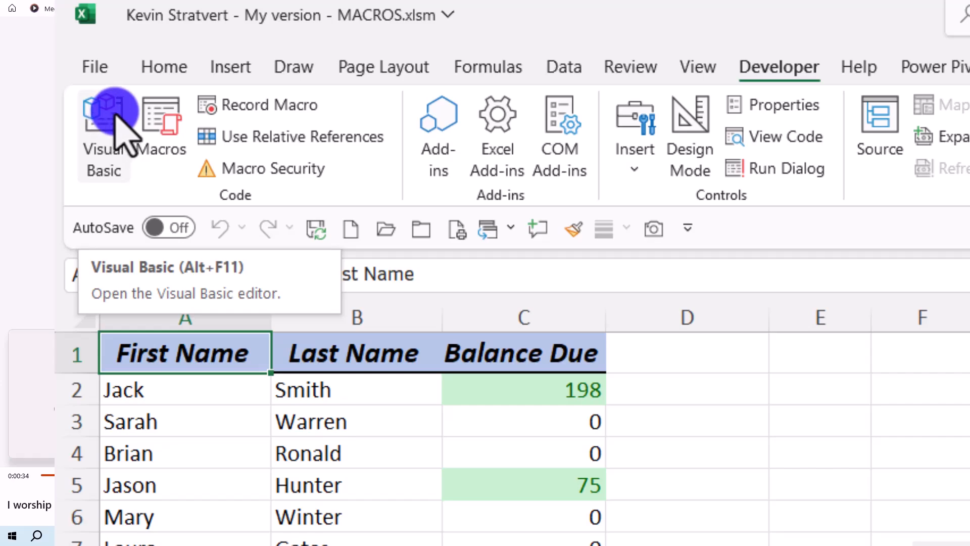
click(117, 115)
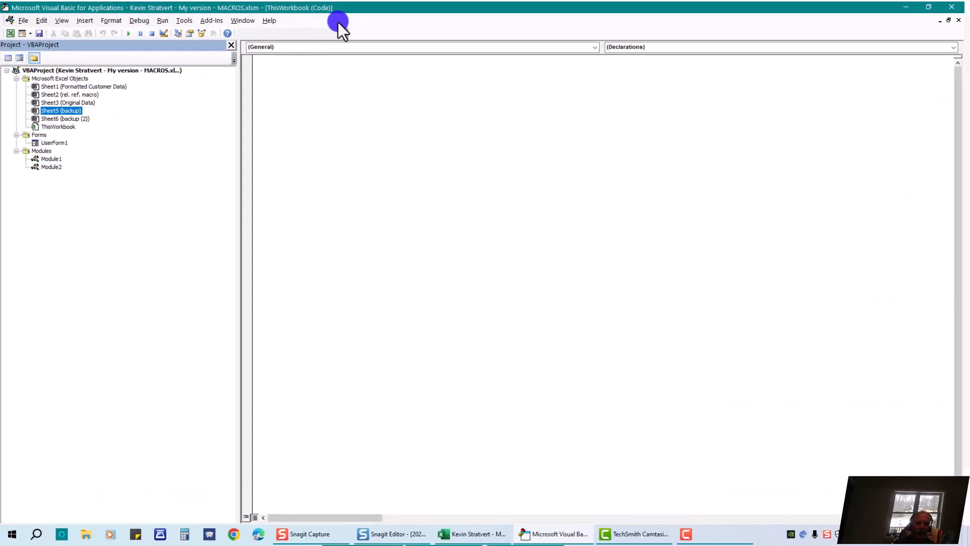
drag(364, 8, 370, 43)
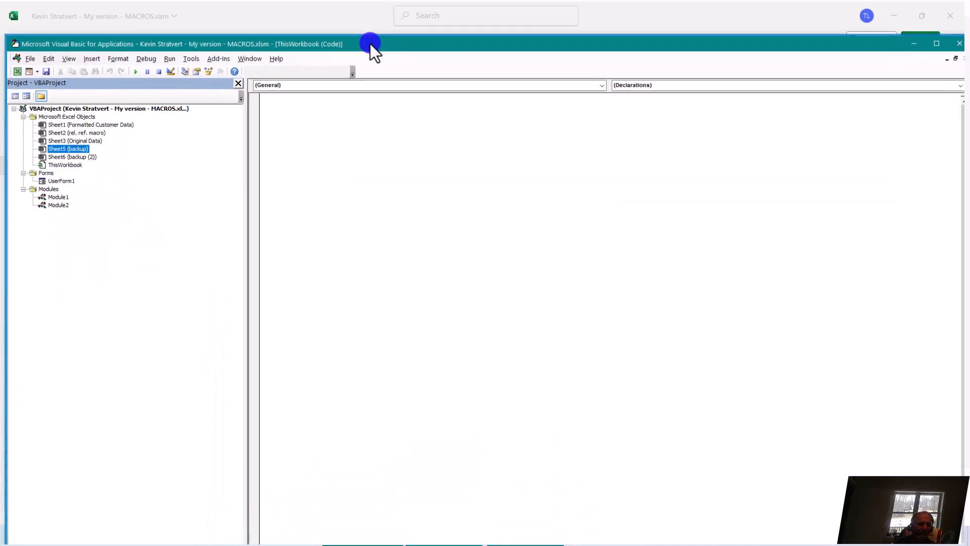
double_click(56, 205)
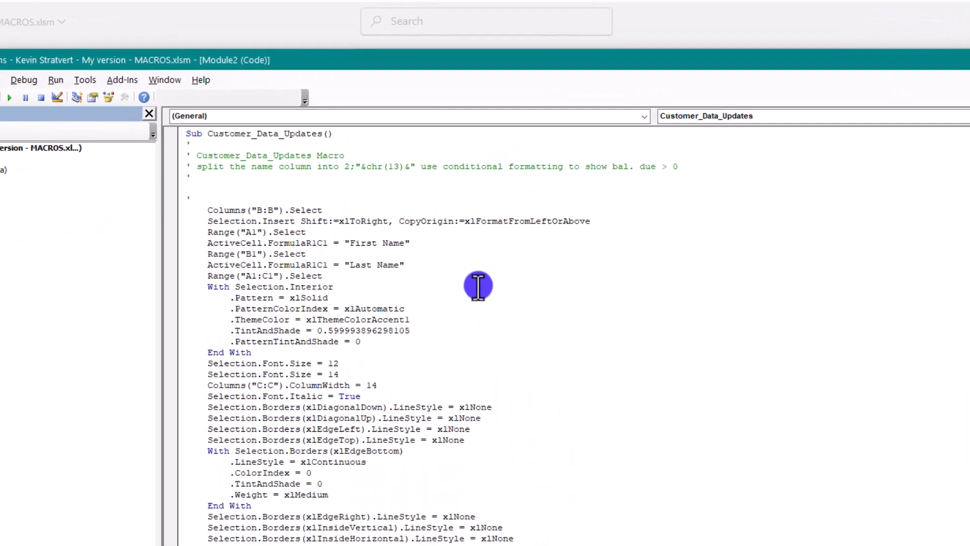
scroll(435, 292, up, 2)
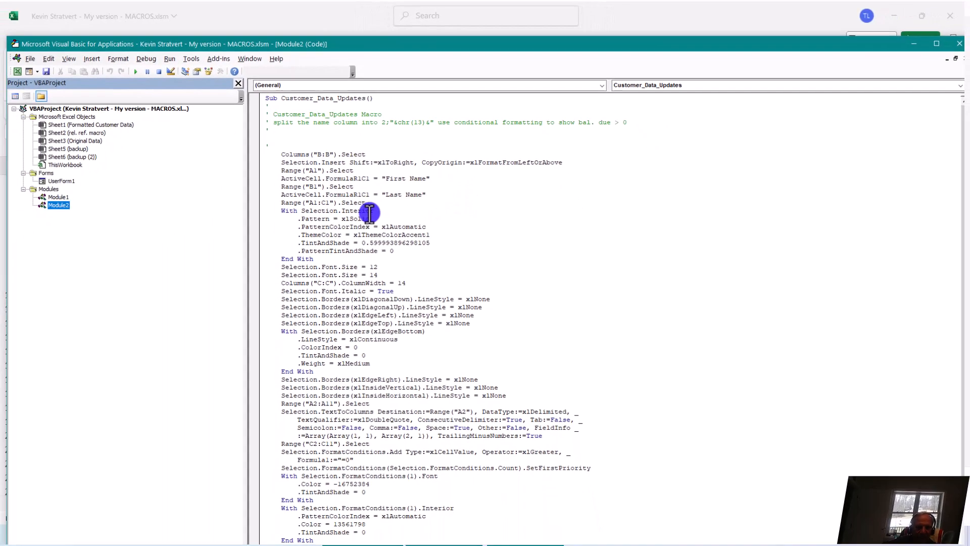
- Change the second Selection.Font.Size value in the macro code to 16 and save the workbook
click(370, 275)
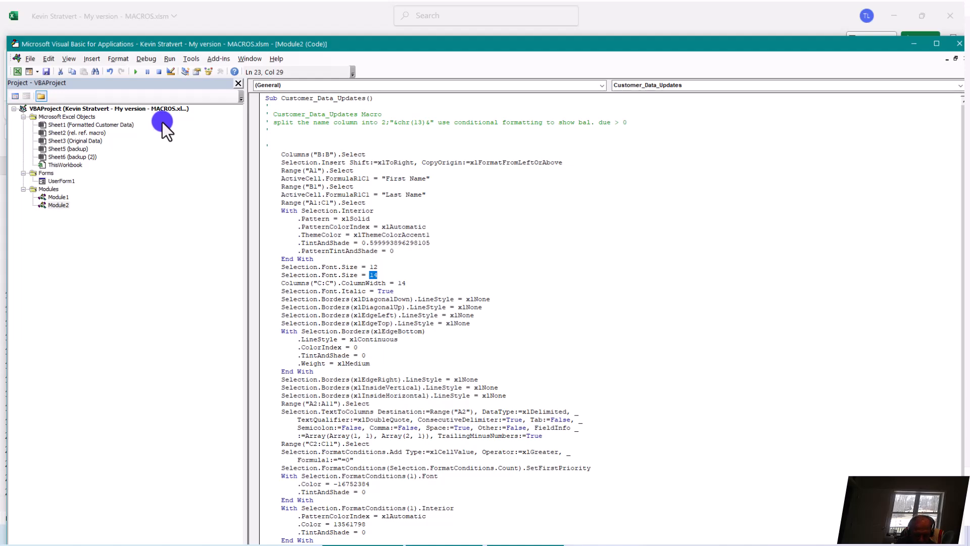
text(1)
click(45, 69)
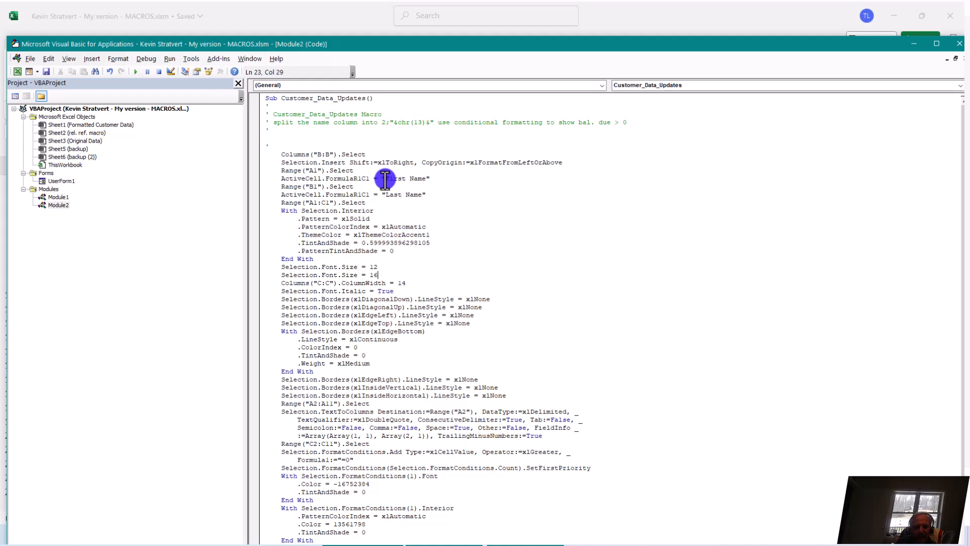
- Shorten the header texts in the macro code to "FName" and "LName" and save the workbook
drag(386, 179, 405, 179)
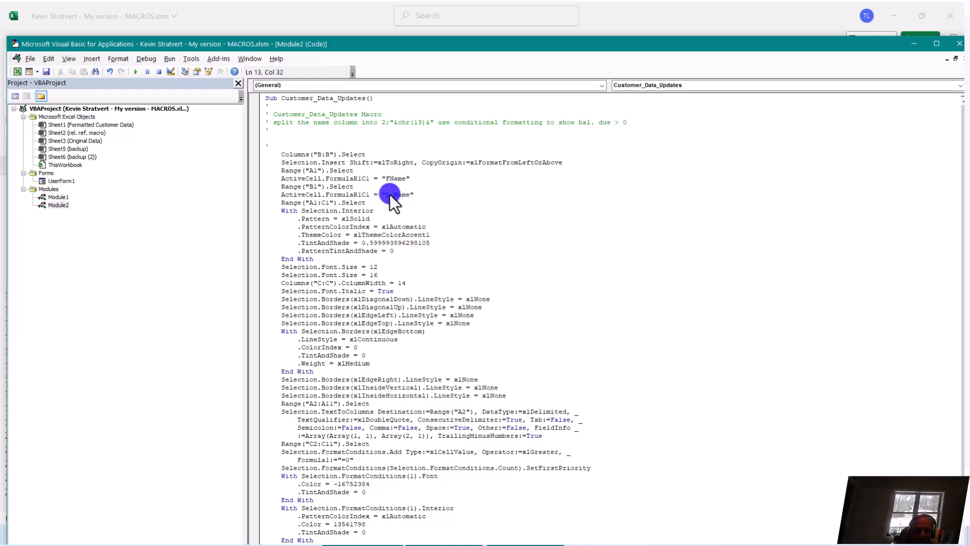
key(Delete)
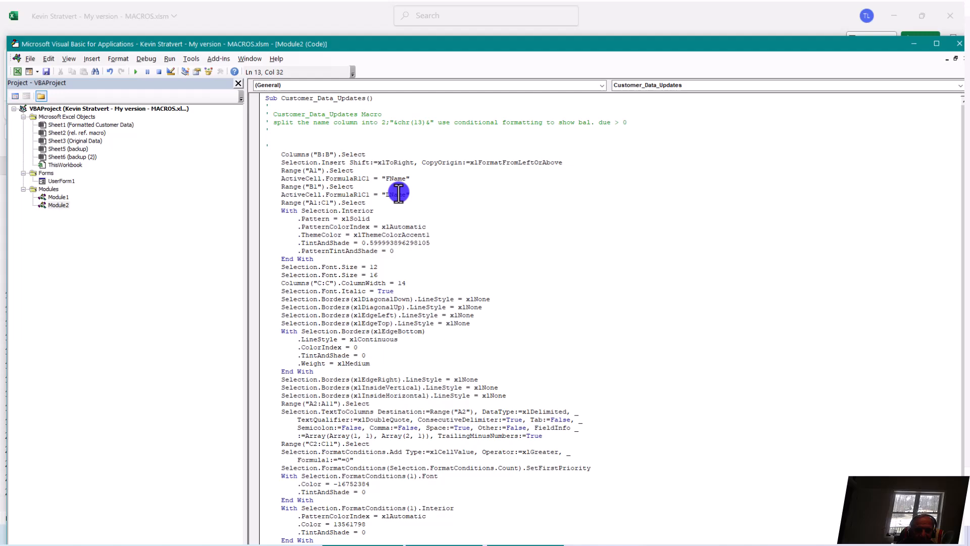
click(46, 72)
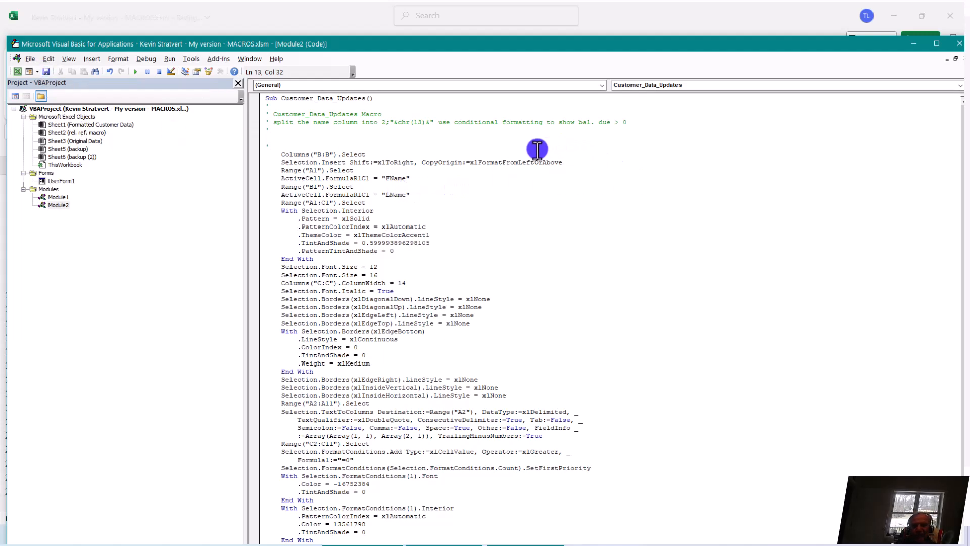
click(520, 145)
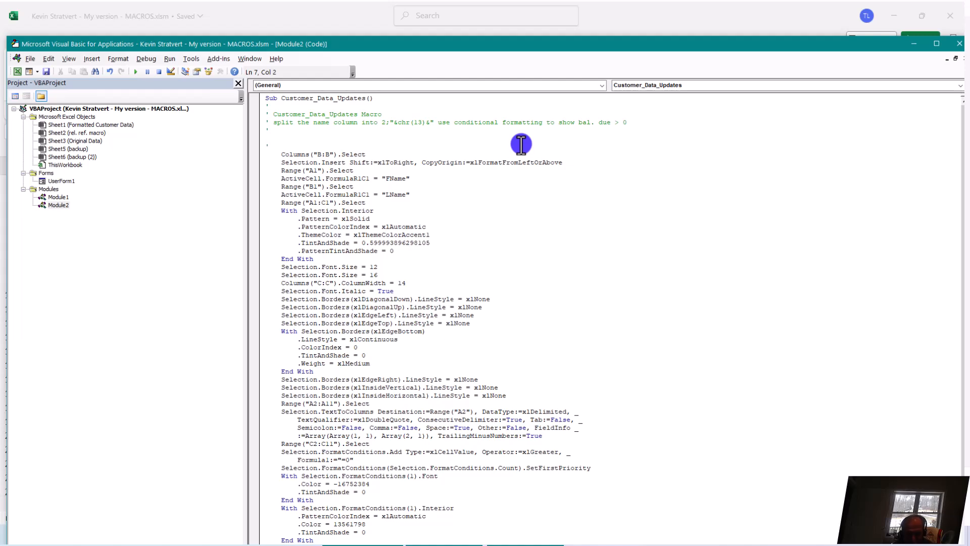
key(ctrl+f)
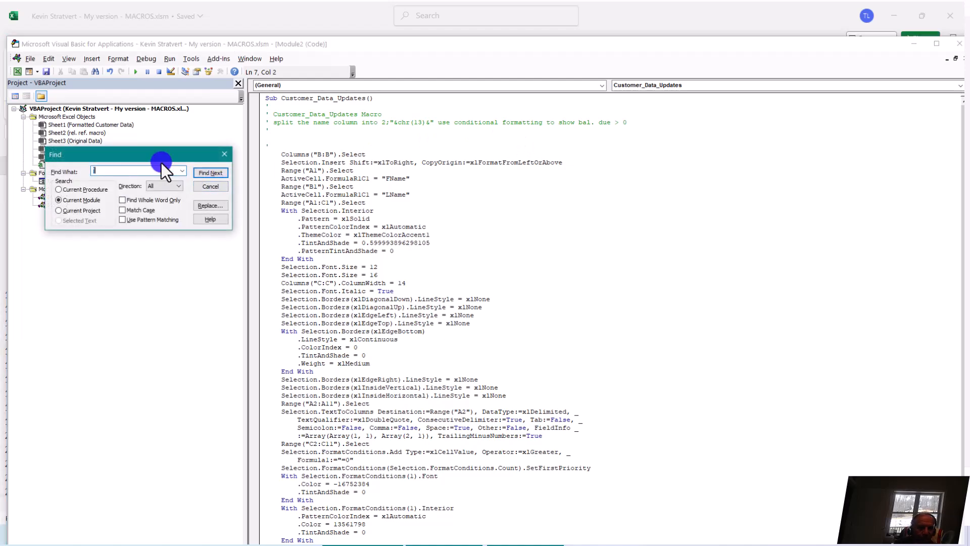
drag(161, 157, 745, 213)
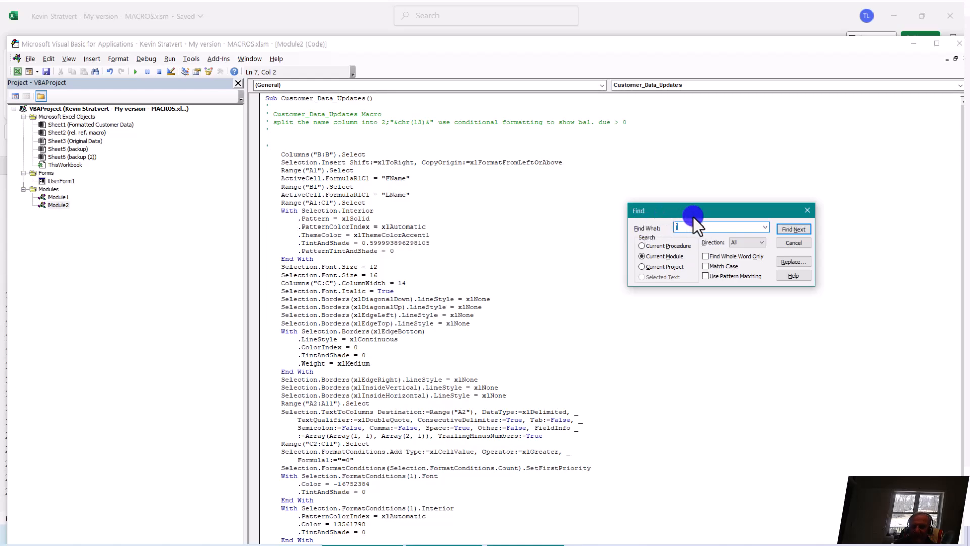
click(794, 243)
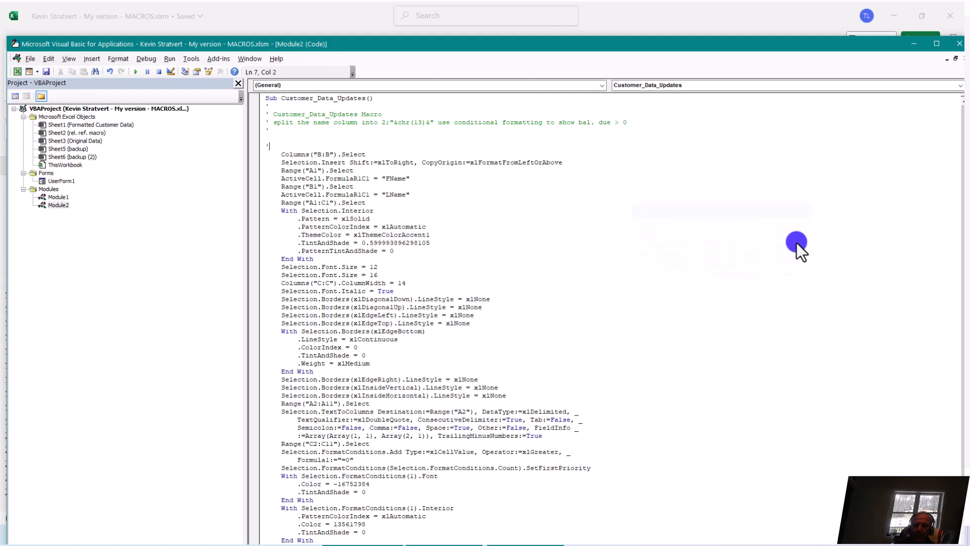
- Close the Visual Basic editor, return to the worksheet and select empty cell E14
click(28, 56)
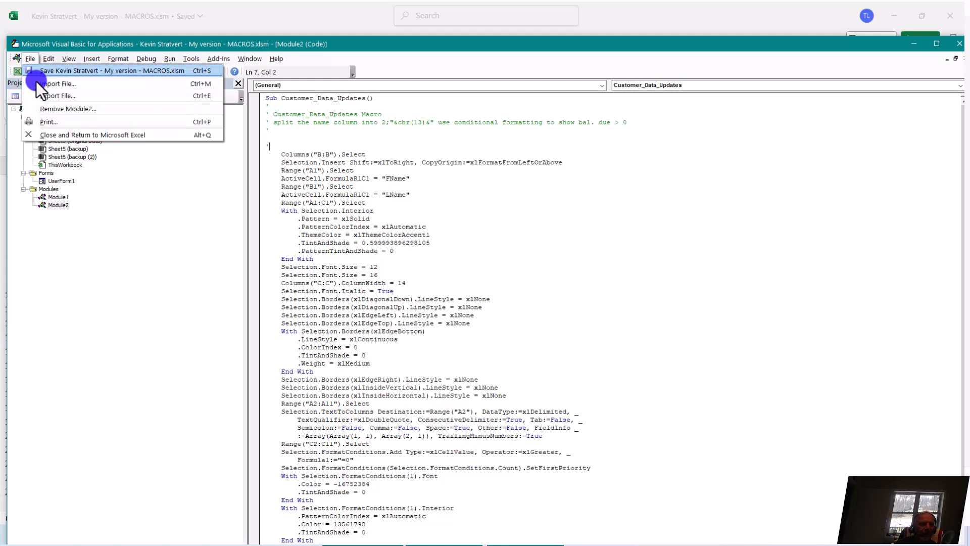
click(165, 134)
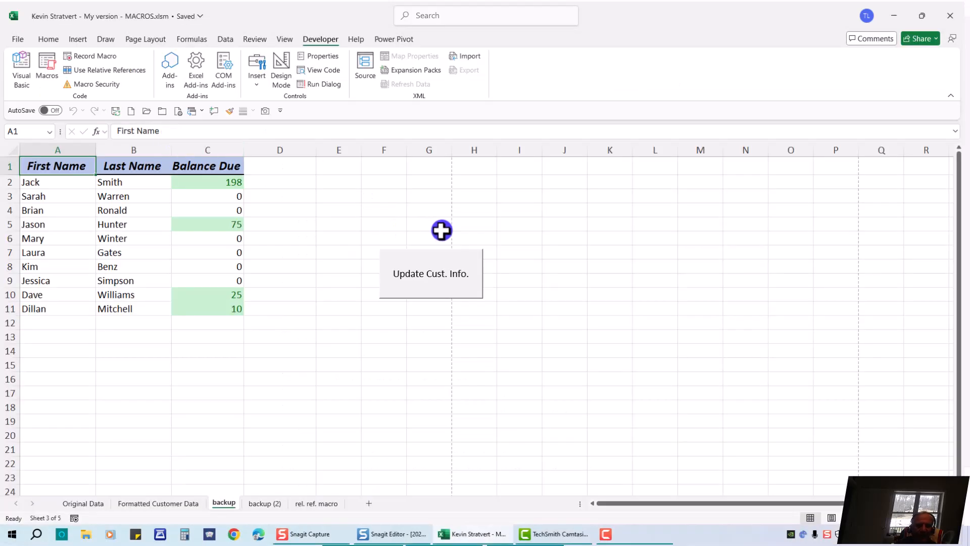
click(357, 352)
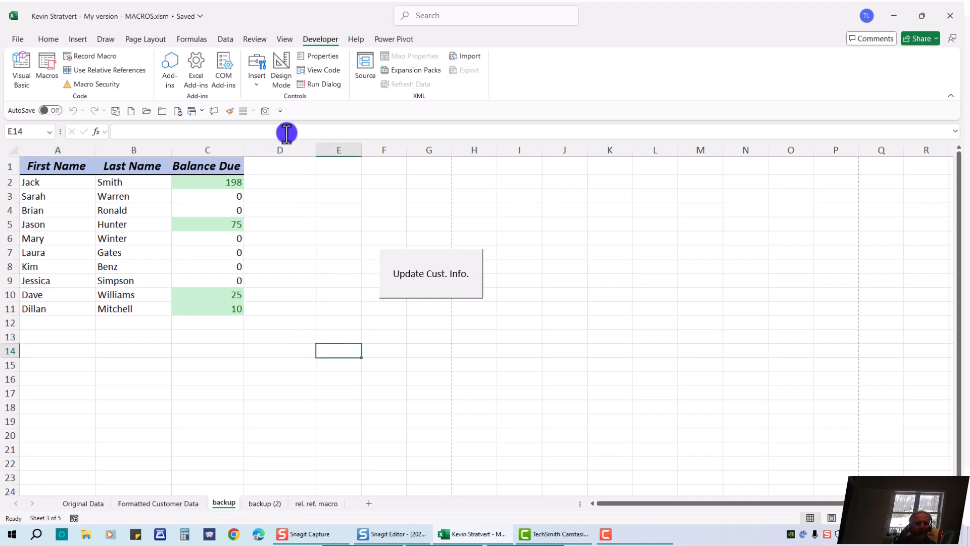
- Run the edited macro on the unformatted customer data from cell A1 using the Update Cust. Info. button
click(418, 266)
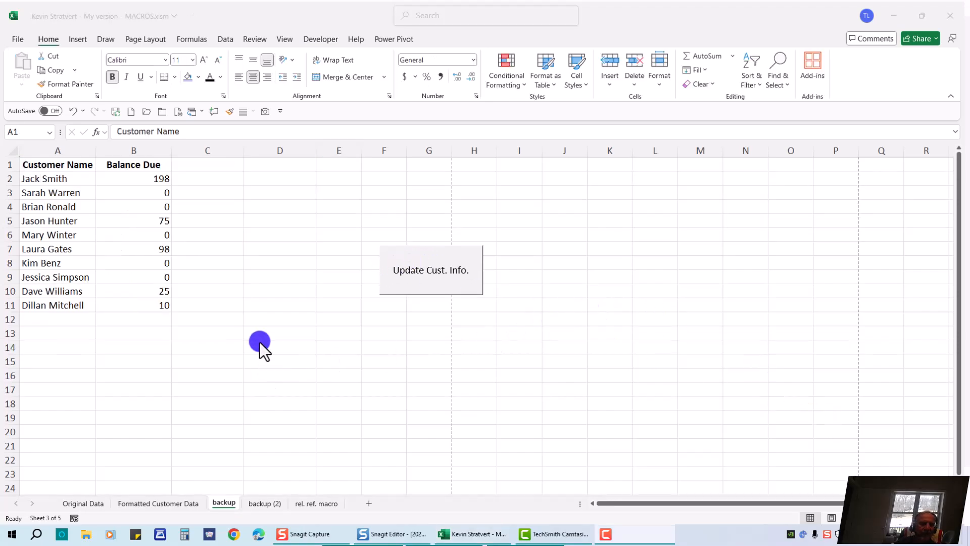
click(59, 163)
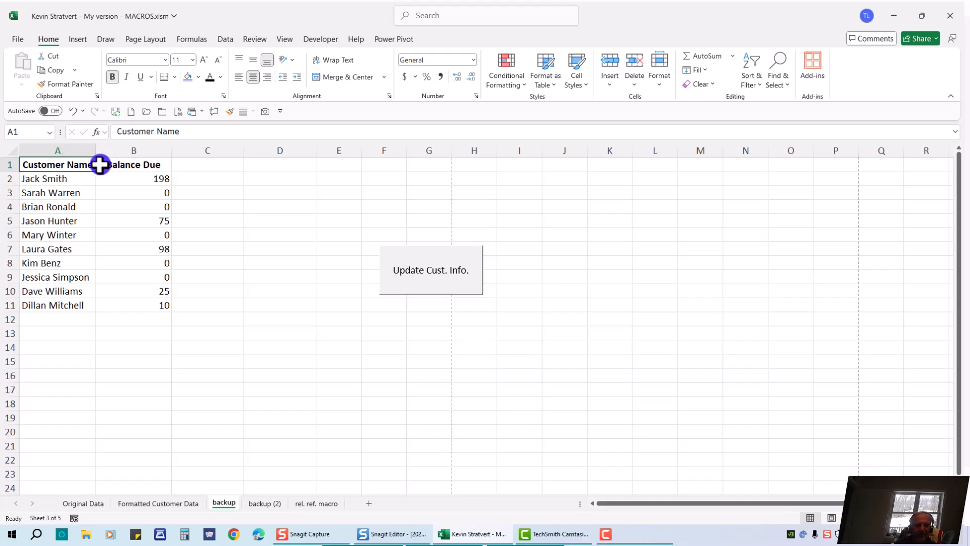
click(422, 276)
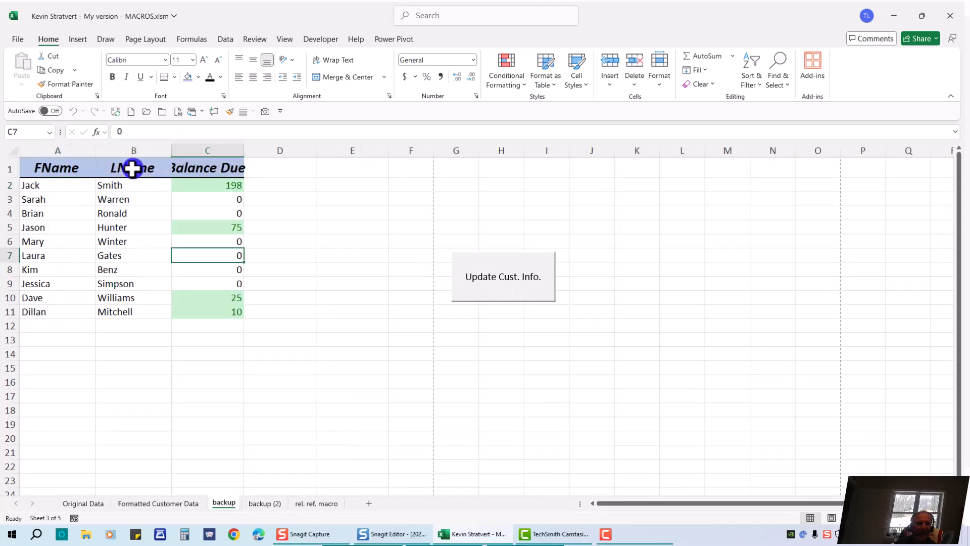
- Select header cell B1 and autofit column C to its Balance Due header
click(132, 168)
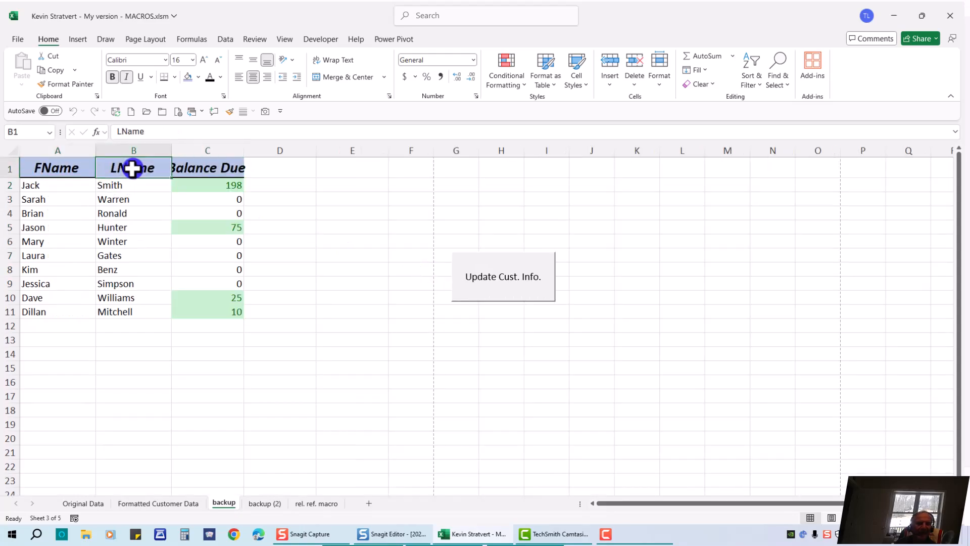
double_click(244, 147)
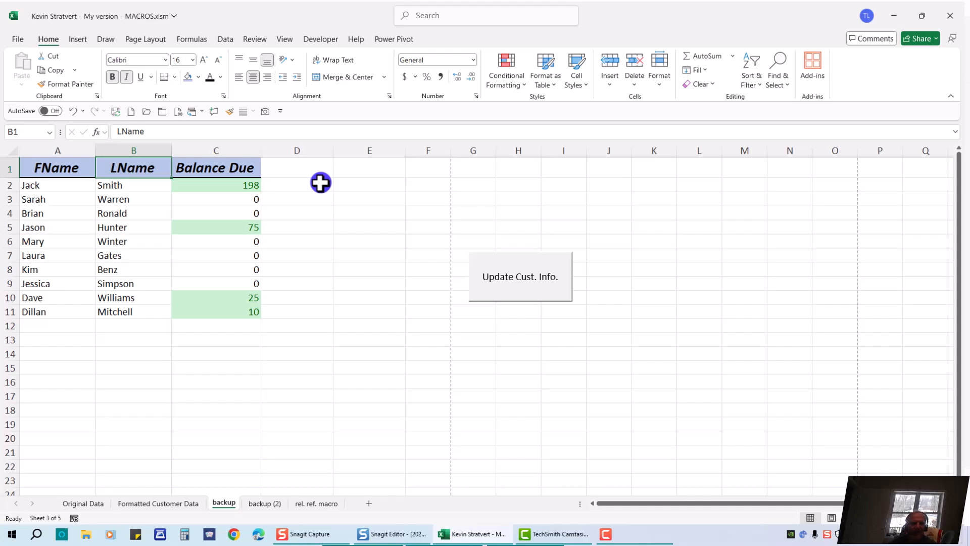
click(319, 40)
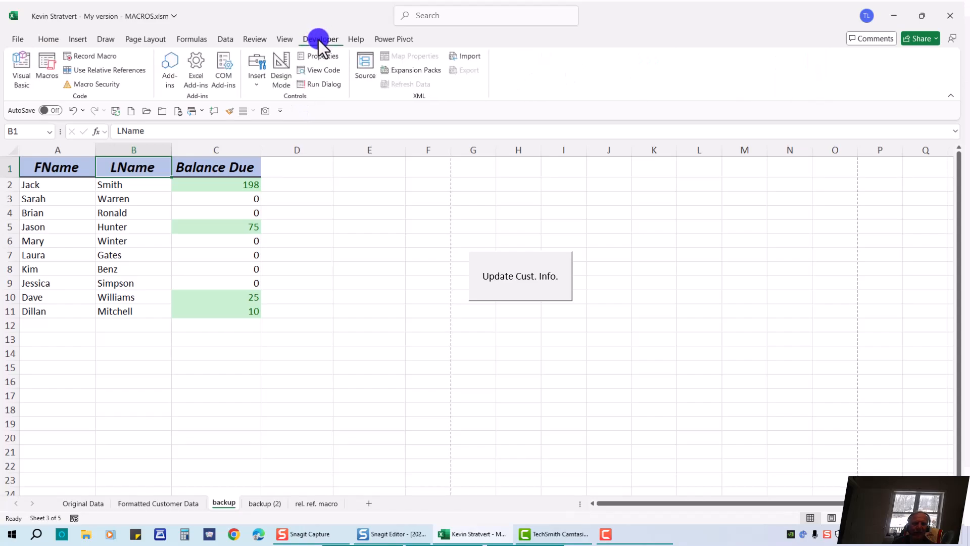
- Open the Visual Basic editor, read through the Customer_Data_Updates code in Module2, and close the editor
click(80, 71)
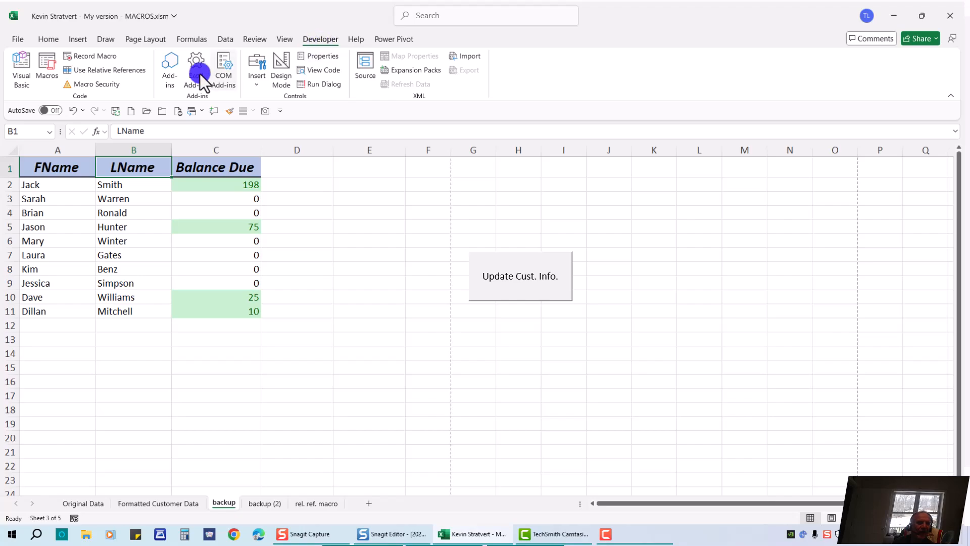
click(17, 60)
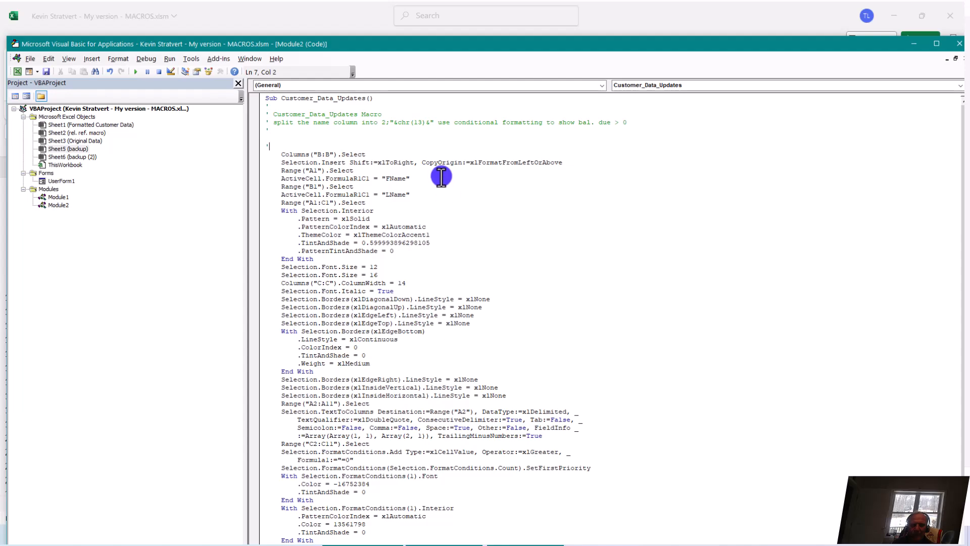
scroll(345, 247, down, 2)
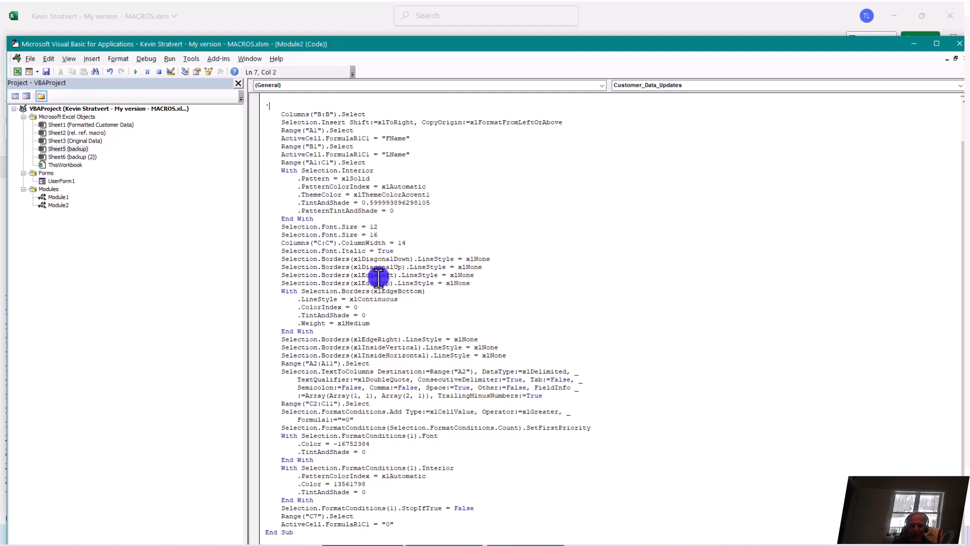
scroll(385, 283, up, 2)
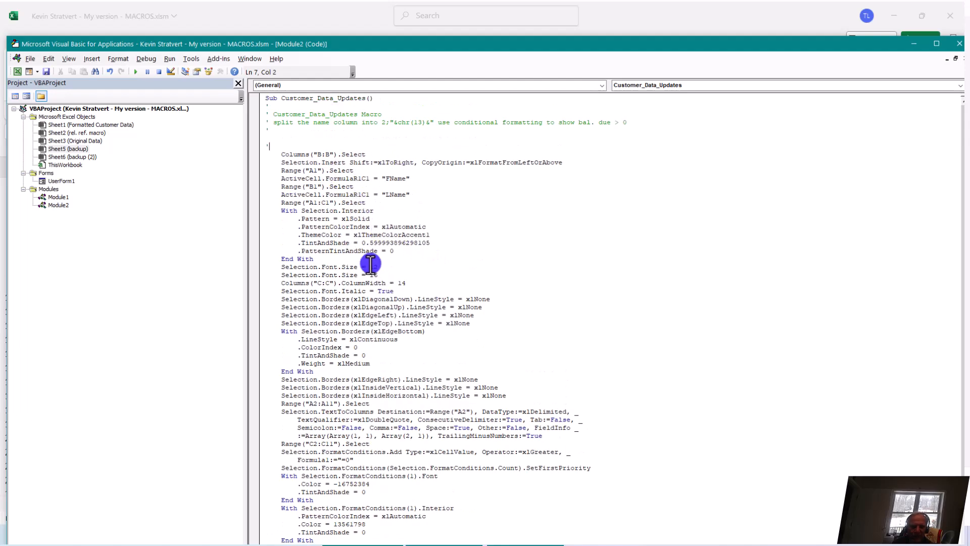
scroll(410, 260, down, 2)
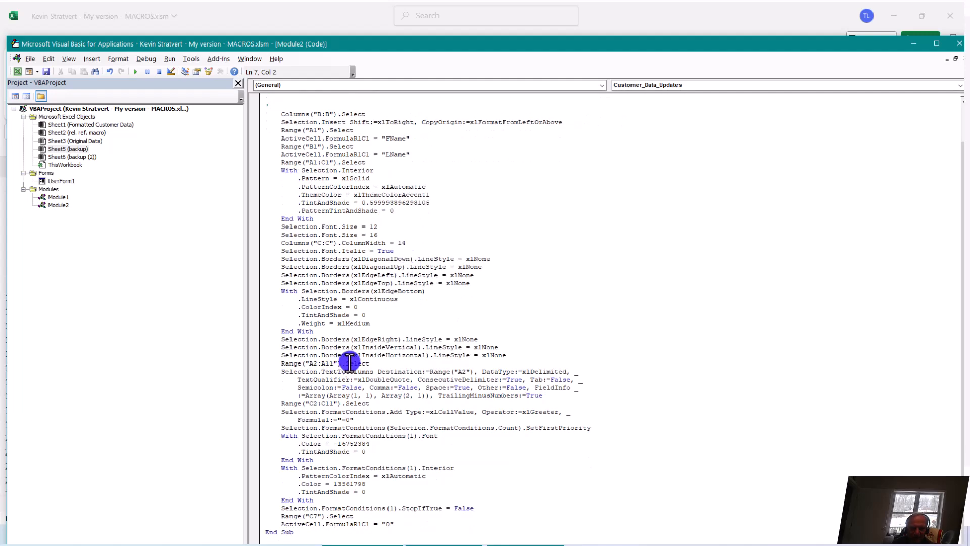
scroll(399, 352, up, 2)
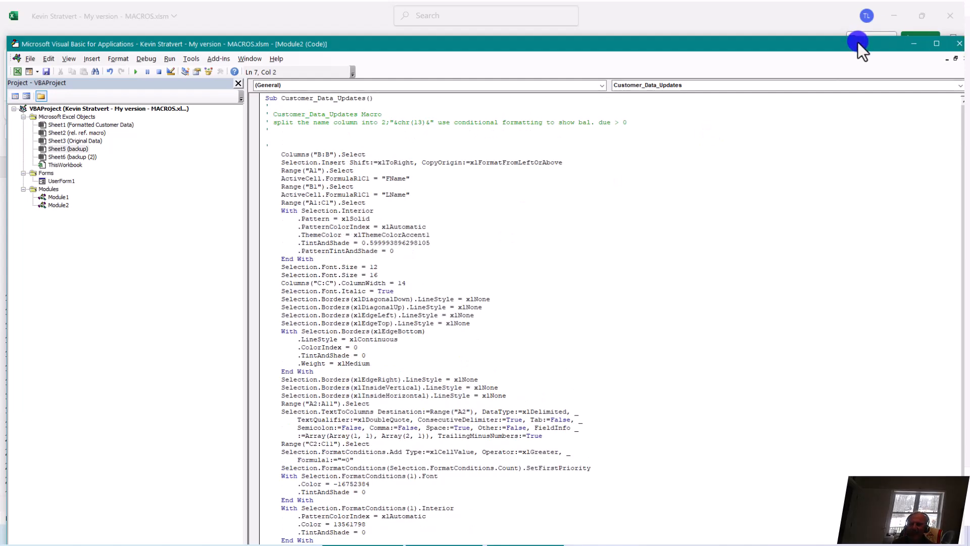
drag(859, 44, 808, 53)
click(908, 51)
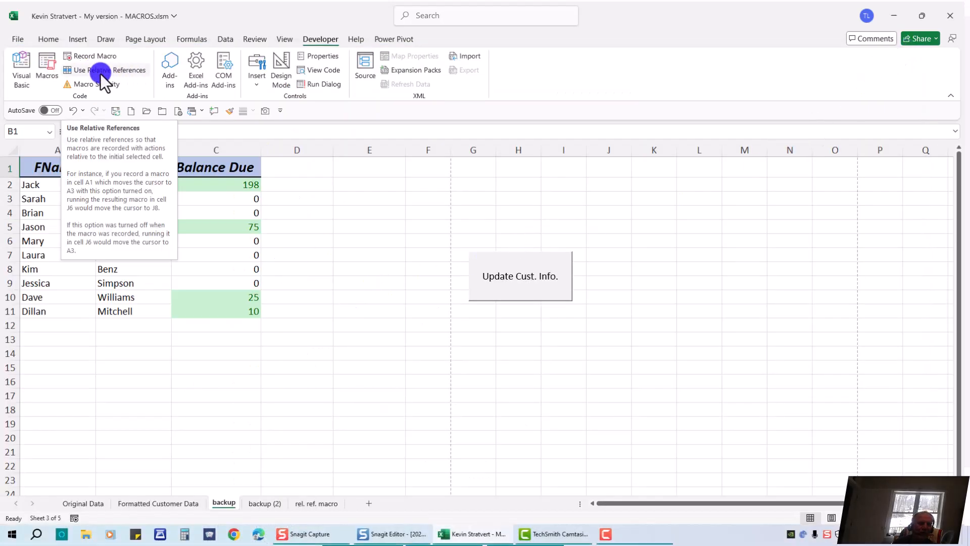
- Switch to the rel. ref. macro sheet, select cell E8 and turn on relative references for macro recording
click(311, 503)
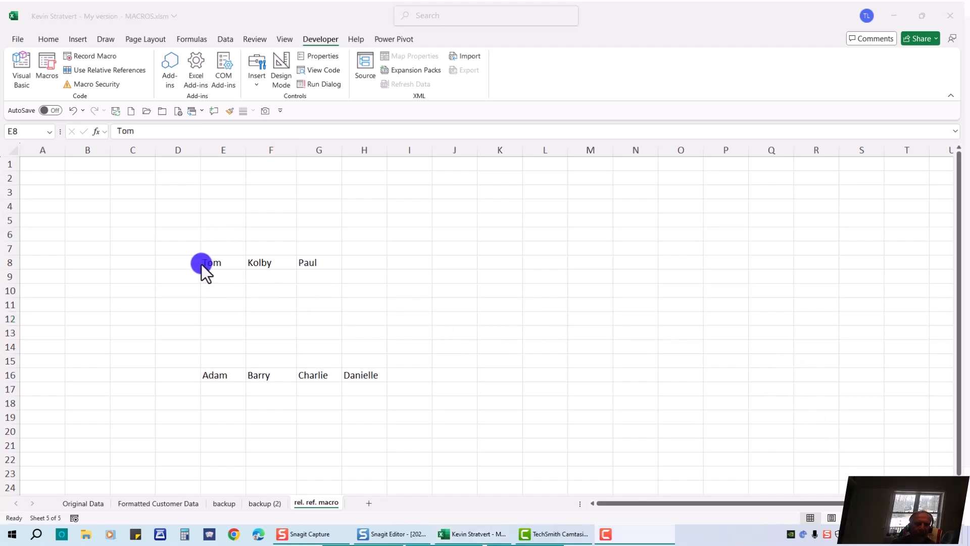
click(202, 262)
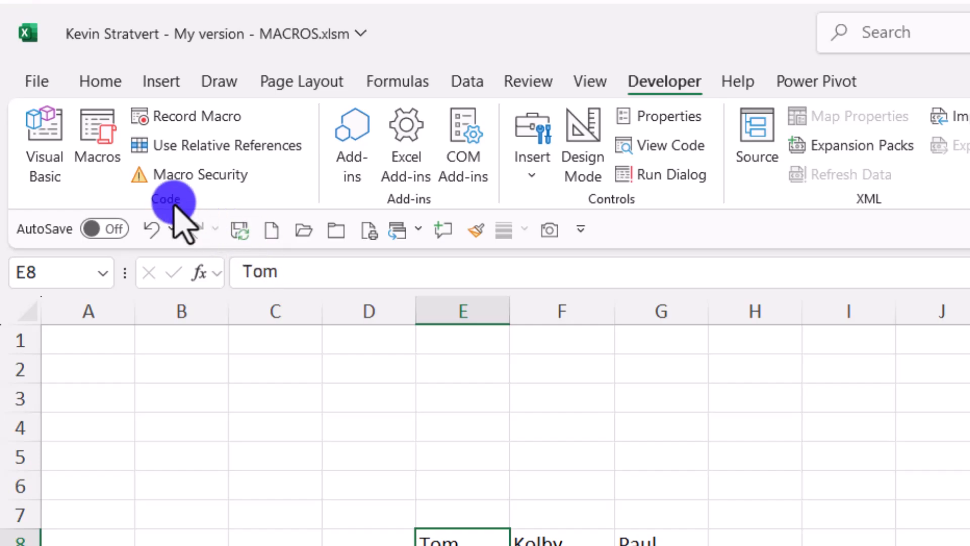
click(218, 147)
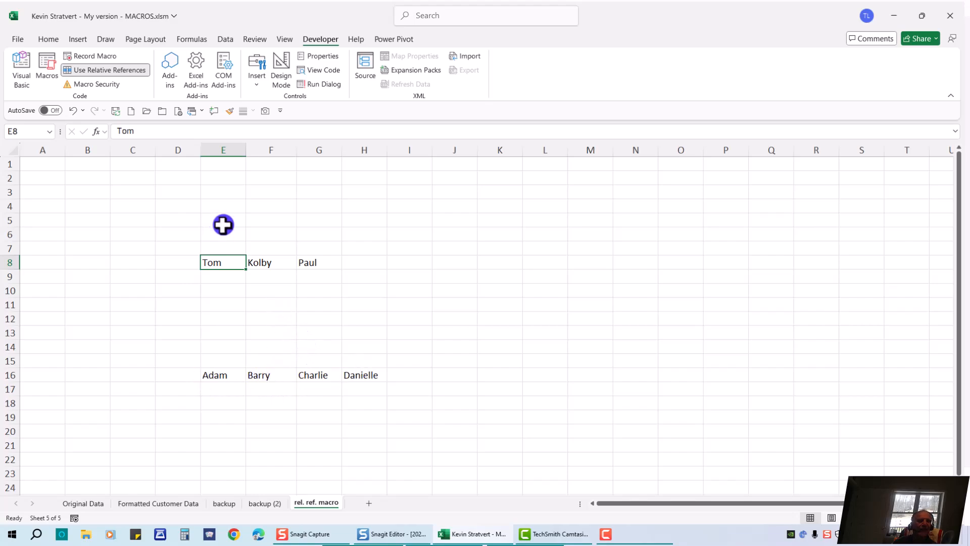
- Start recording a macro named relative_reference_test in This Workbook with the description "format cells regarding relative reference"
click(96, 55)
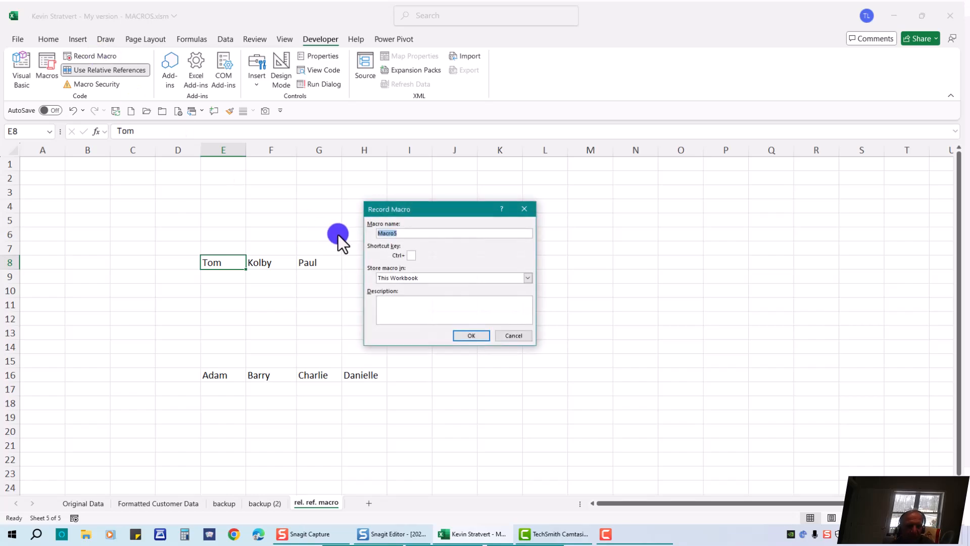
text(rel)
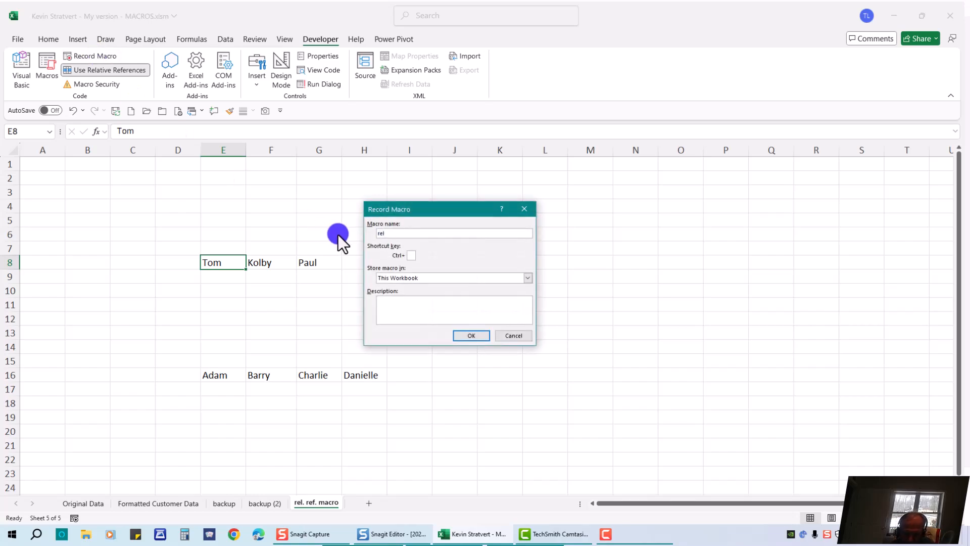
text(ative_reference_test)
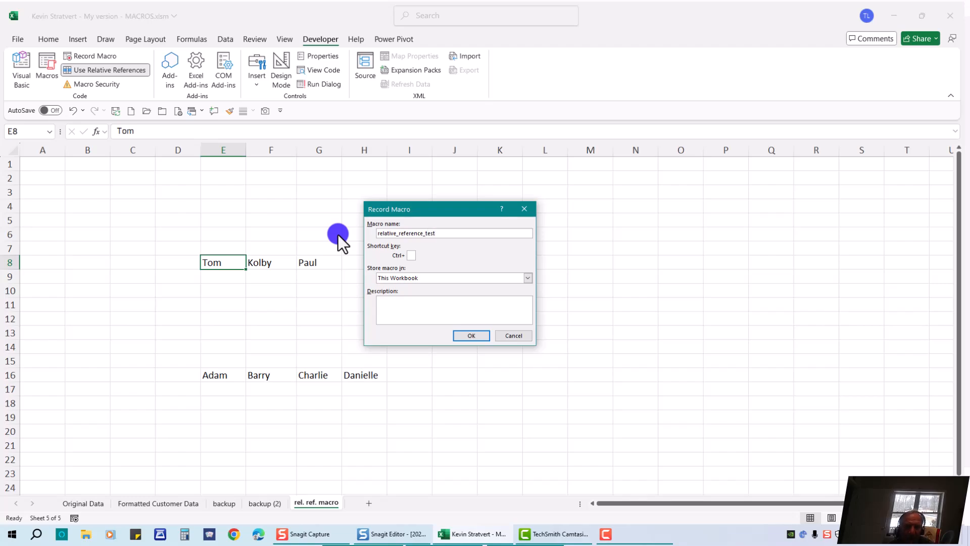
click(392, 309)
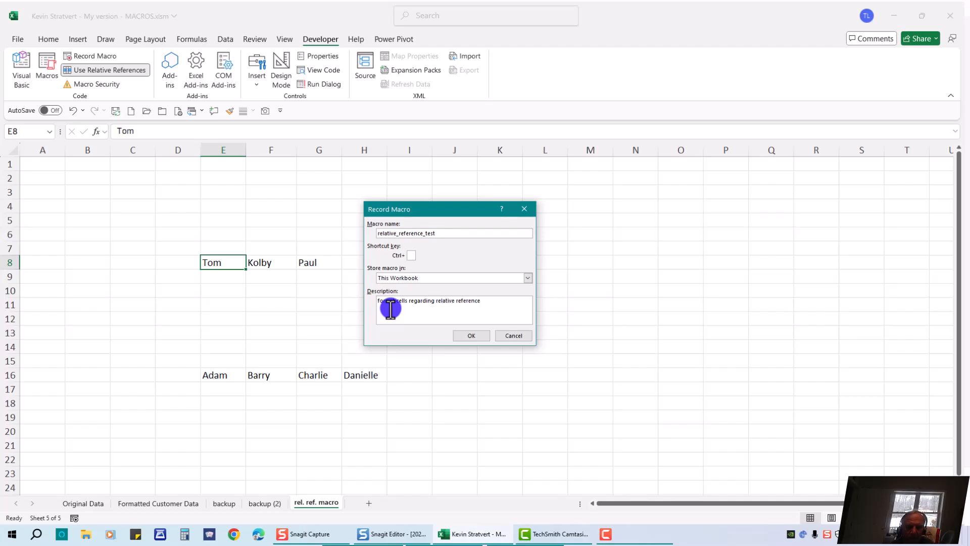
click(462, 335)
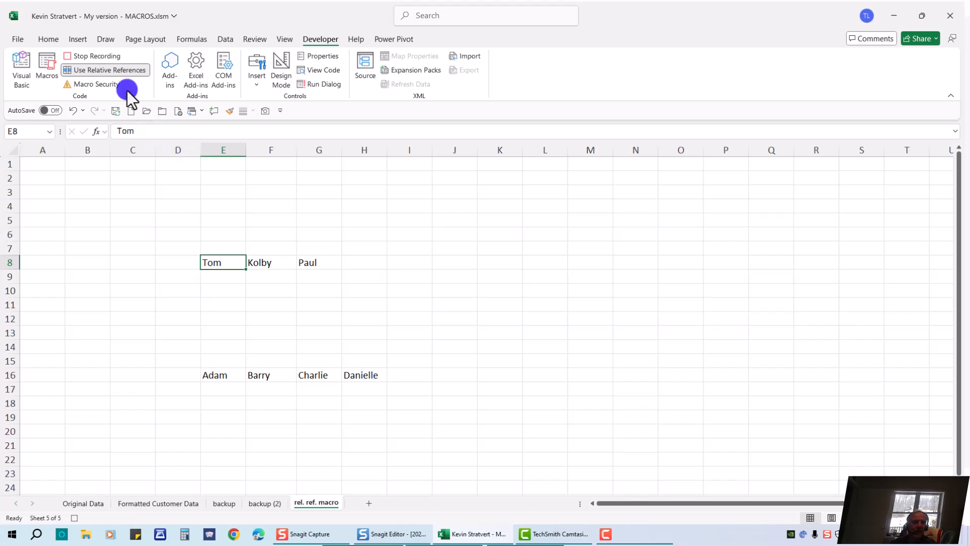
- Format cells E8:G8 with bold italic text and a light orange fill
click(48, 39)
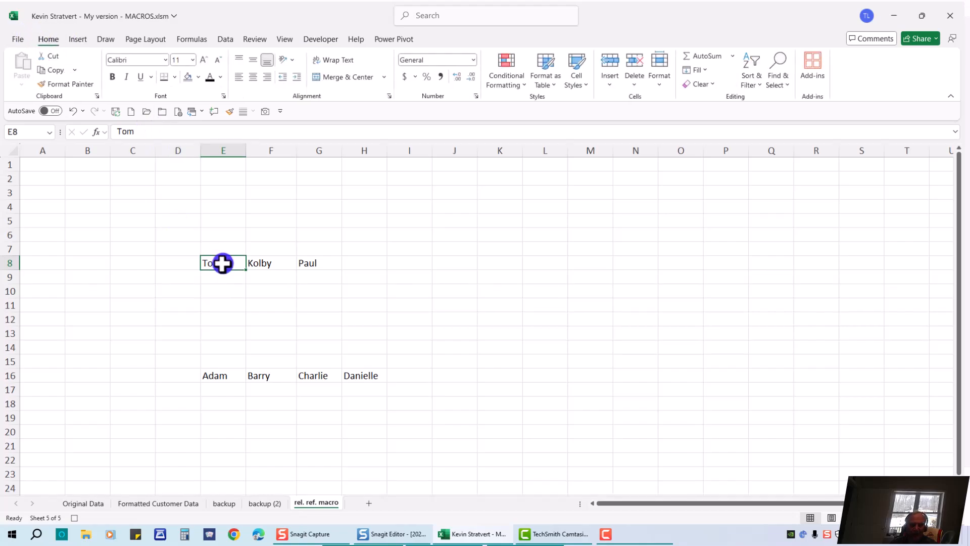
drag(221, 262, 309, 264)
click(86, 86)
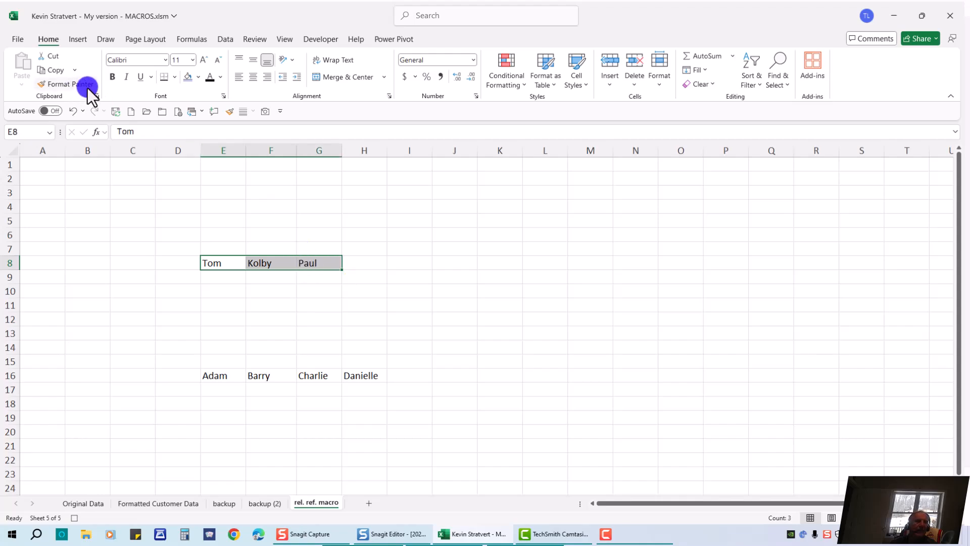
click(111, 76)
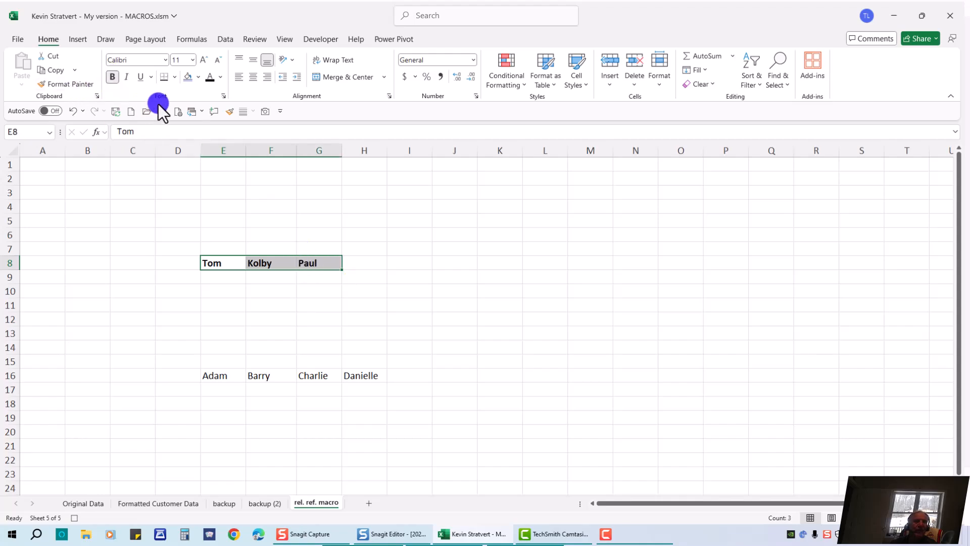
click(199, 77)
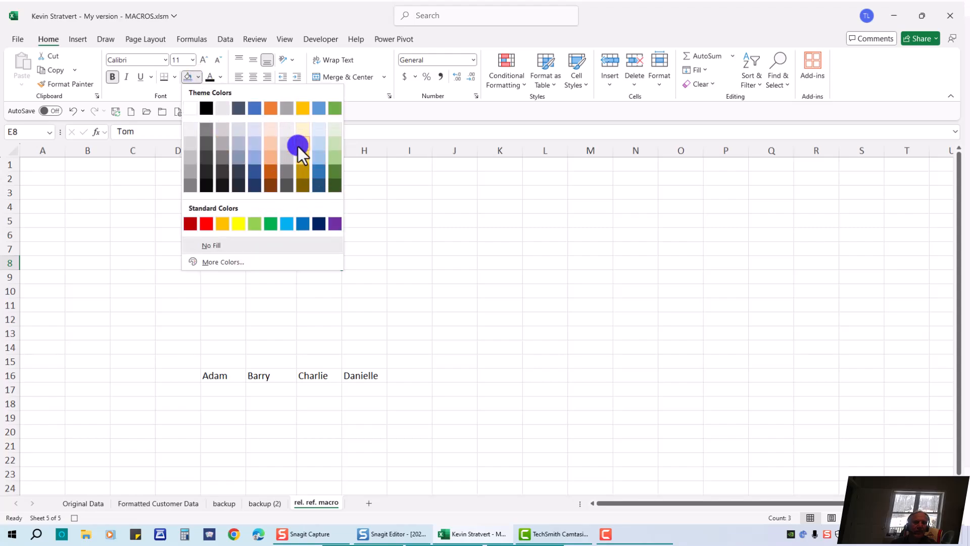
click(268, 146)
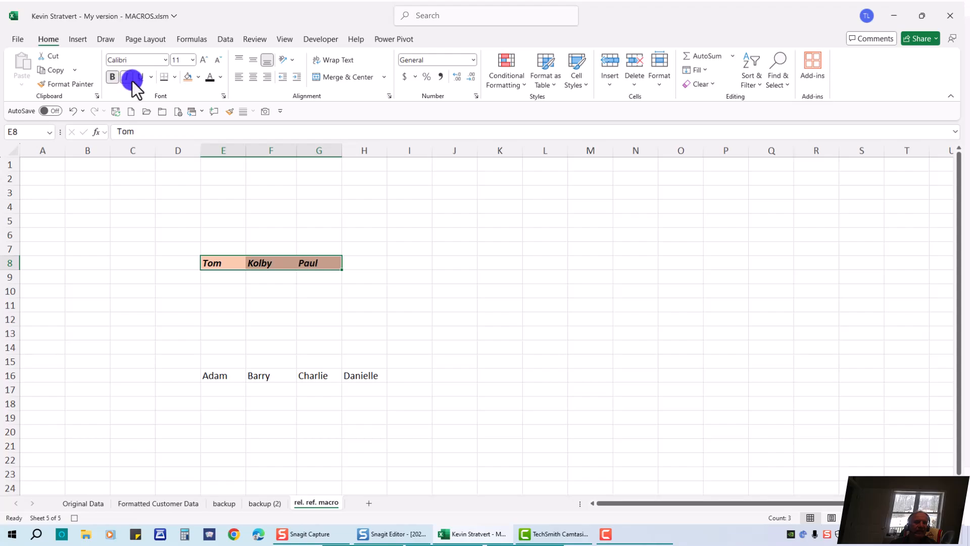
- Add outside borders around E8:G8 and stop recording the macro
click(174, 77)
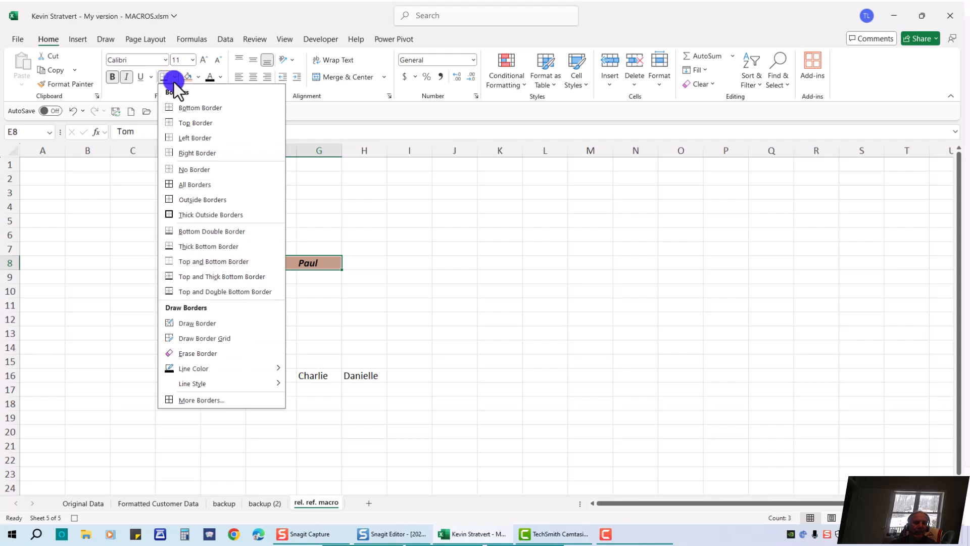
click(195, 202)
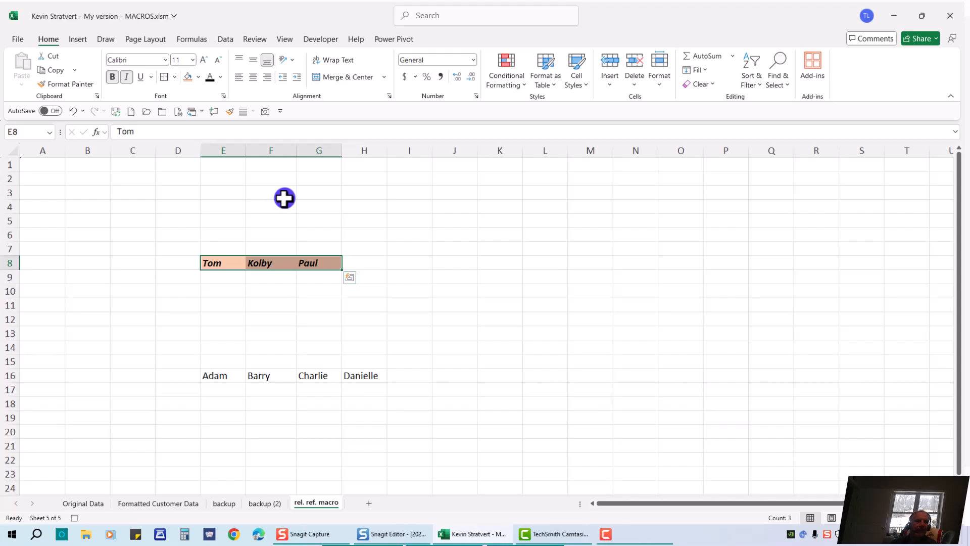
click(319, 40)
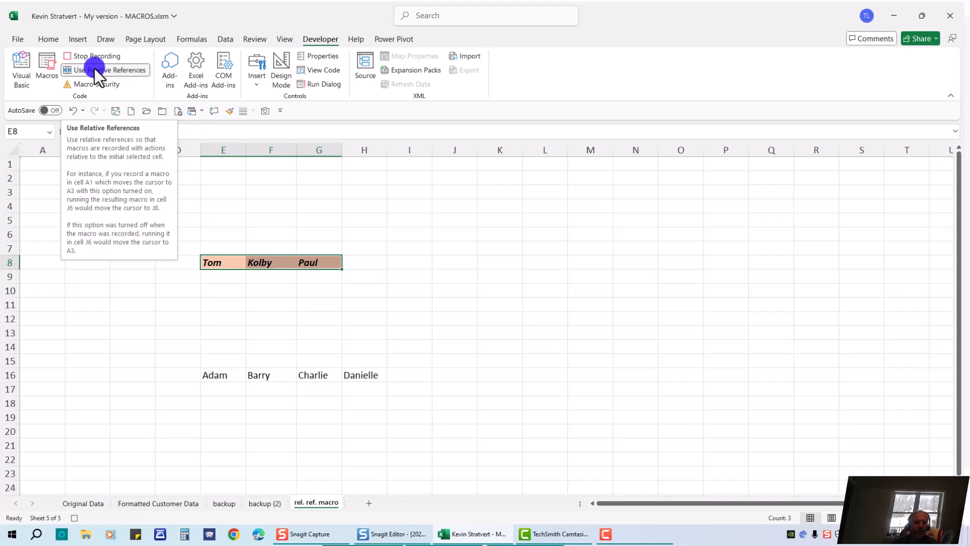
click(86, 56)
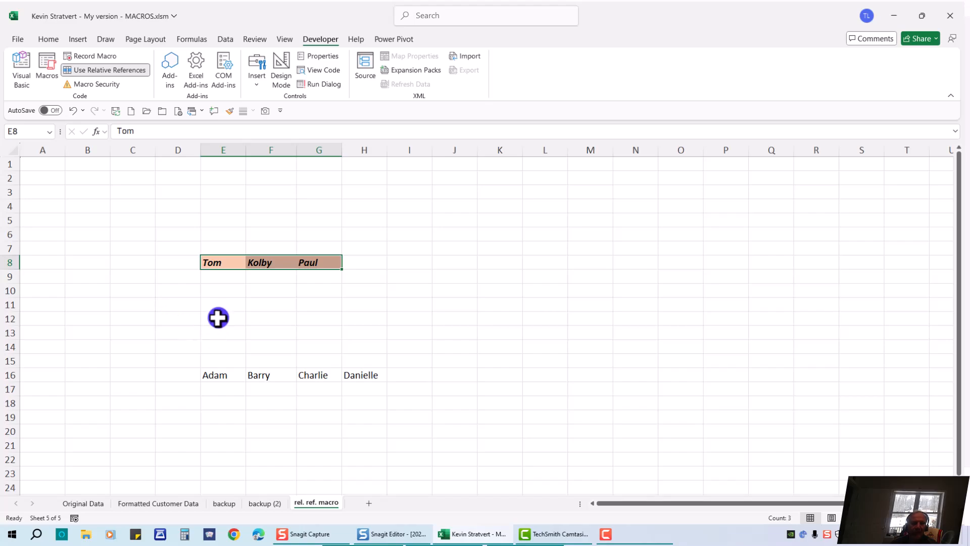
- Select cell E16 and run the relative_reference_test macro from there
click(213, 377)
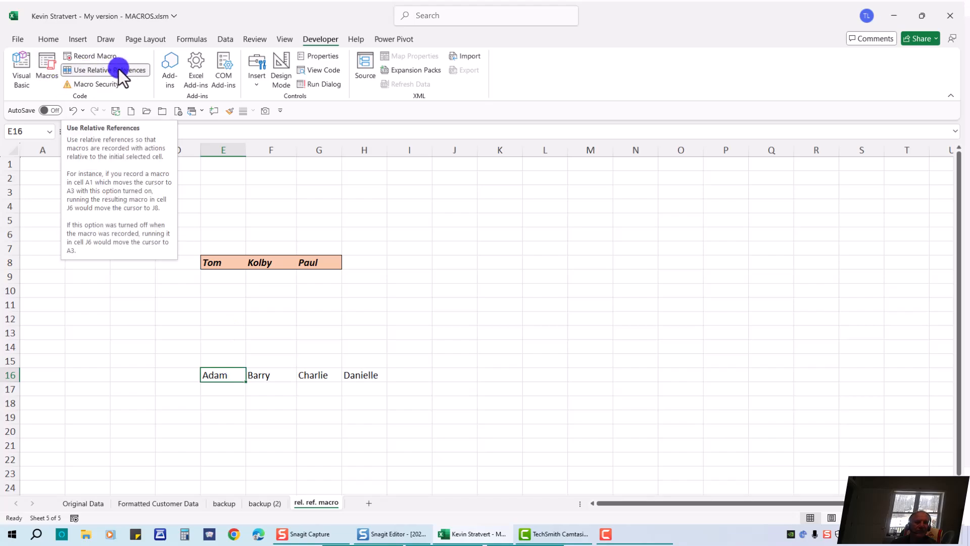
click(101, 71)
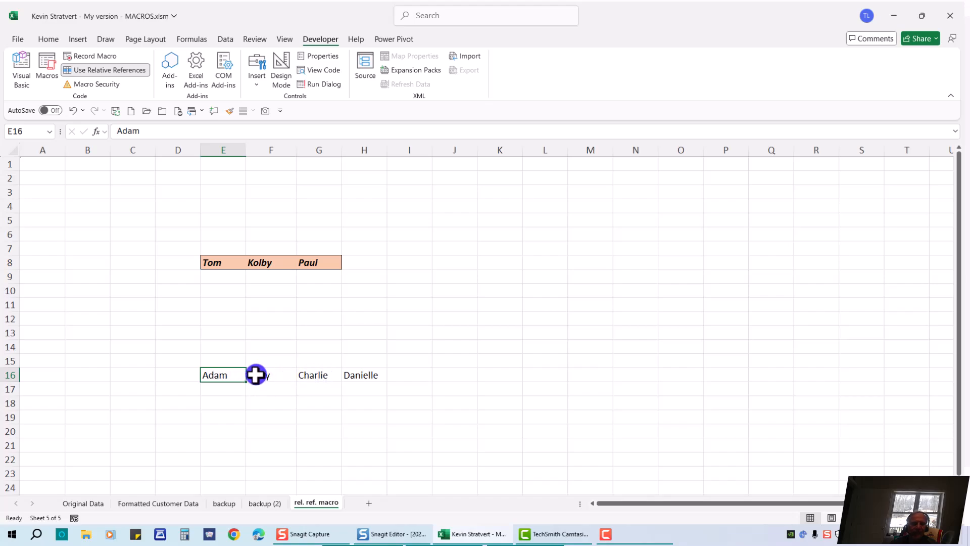
click(44, 62)
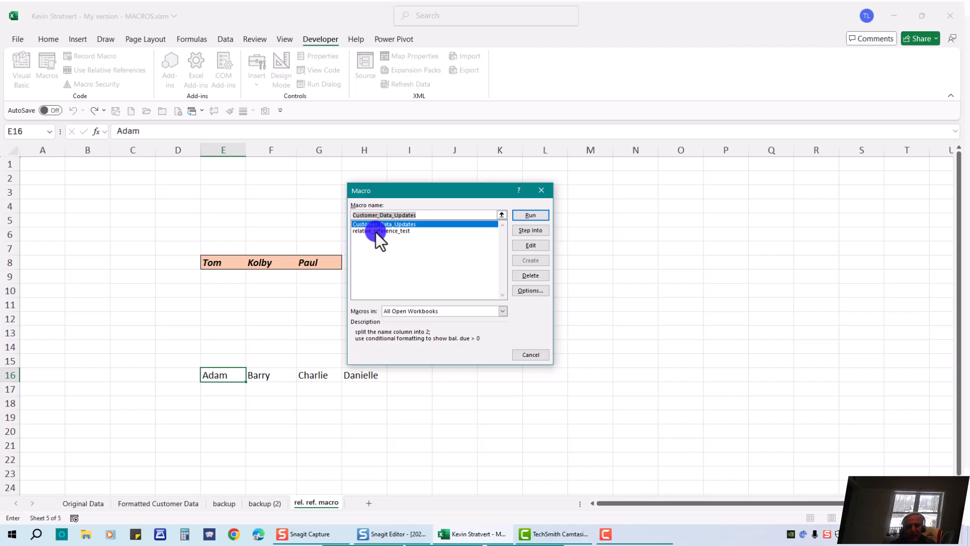
click(376, 231)
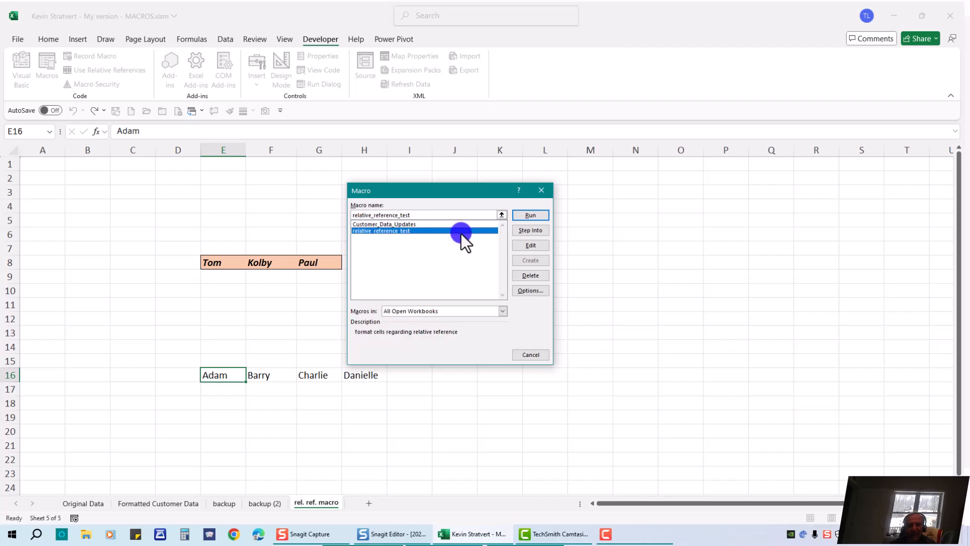
click(528, 215)
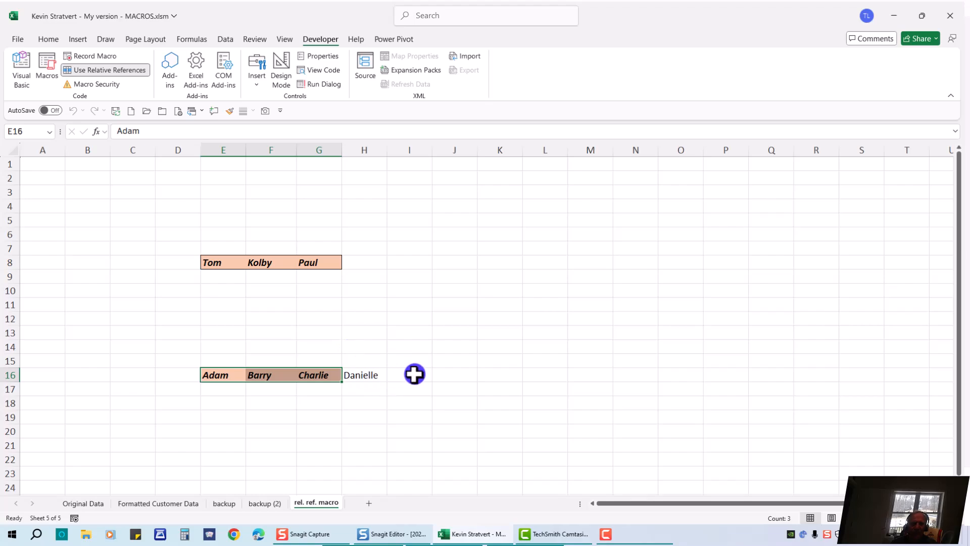
- Copy the formatting of cell F16 to cell H16 with Format Painter, and select empty cell J15
click(271, 377)
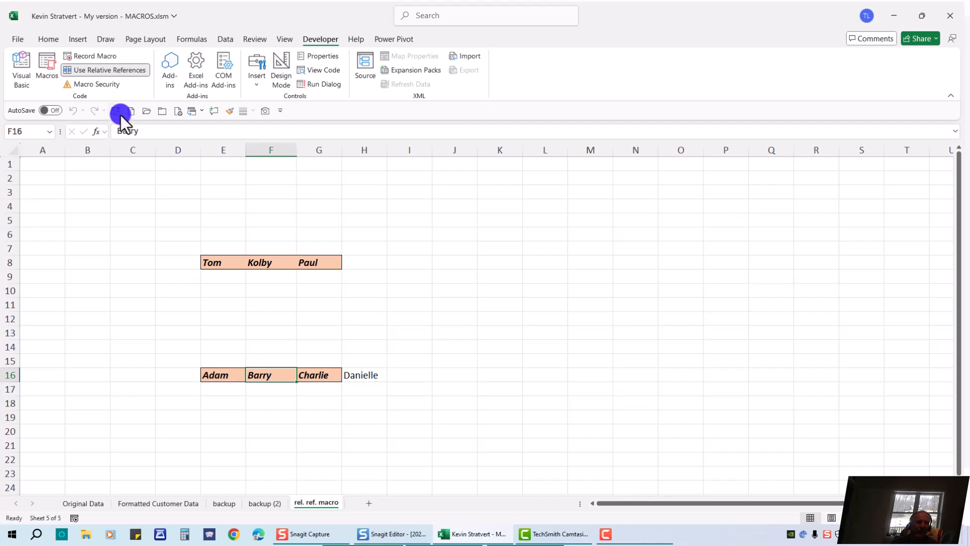
click(229, 109)
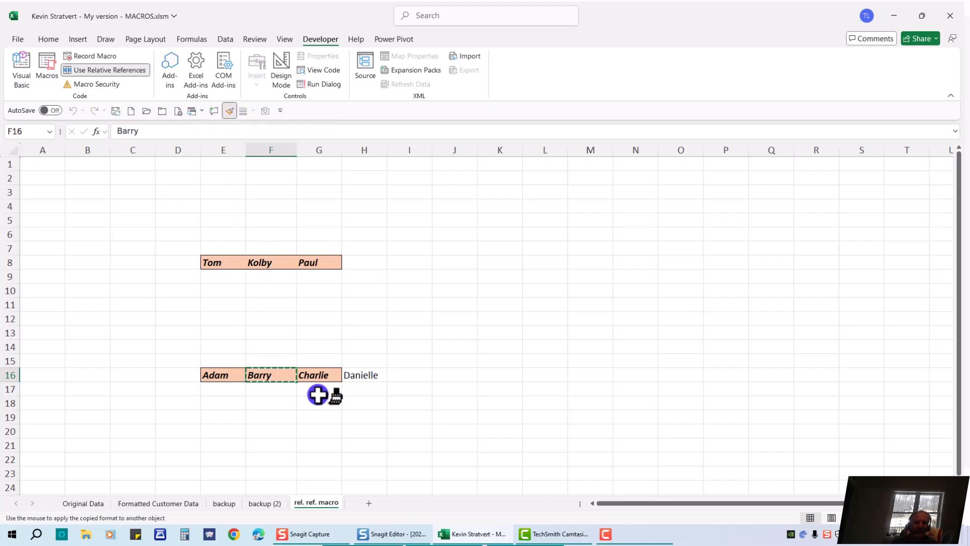
click(357, 377)
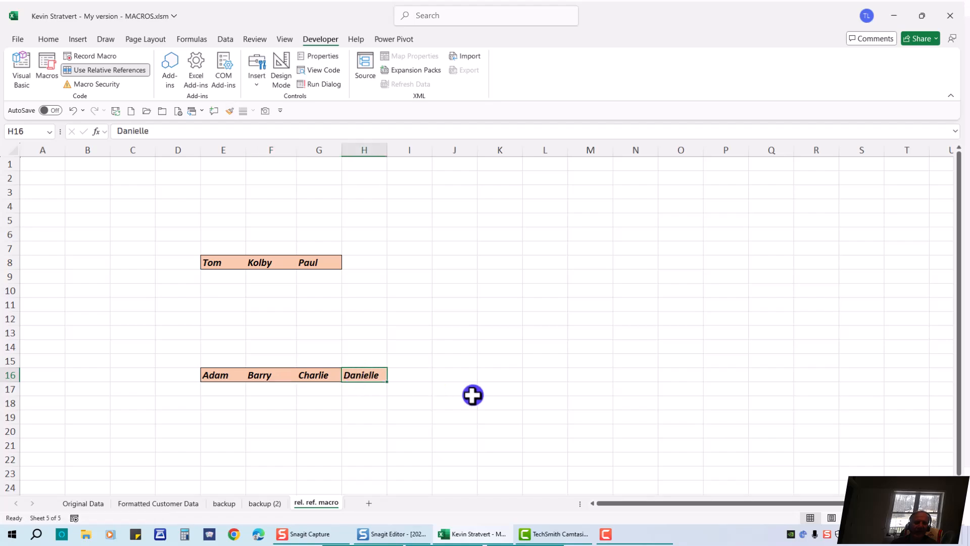
click(465, 360)
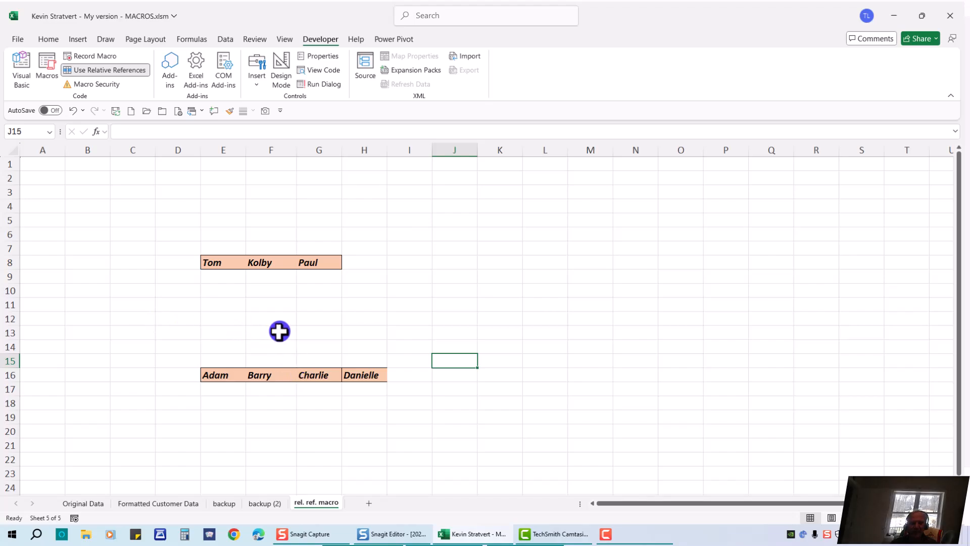
click(46, 38)
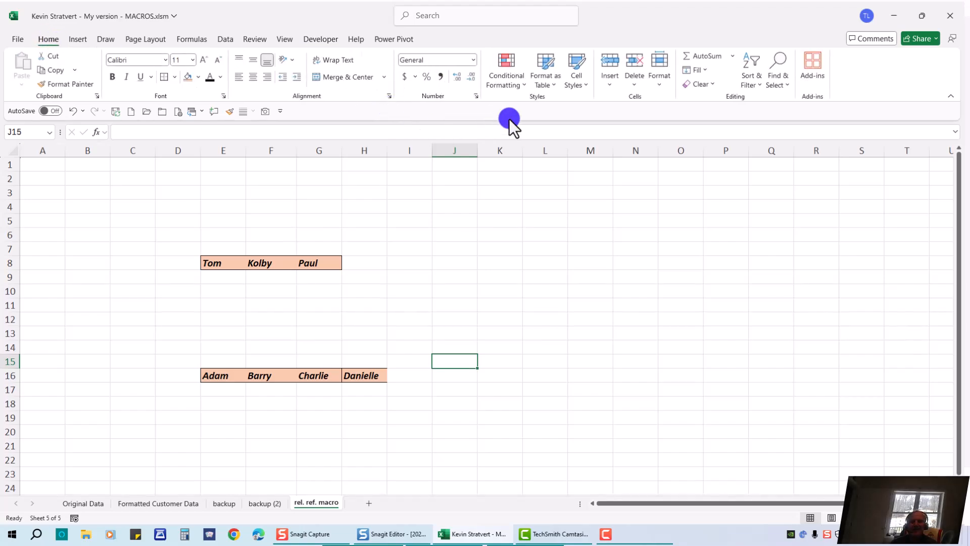
click(577, 81)
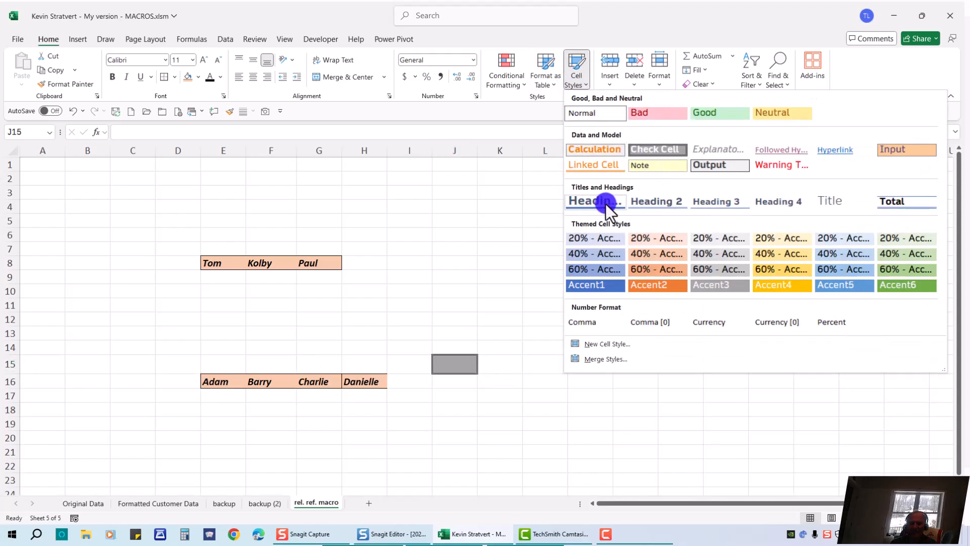
click(471, 204)
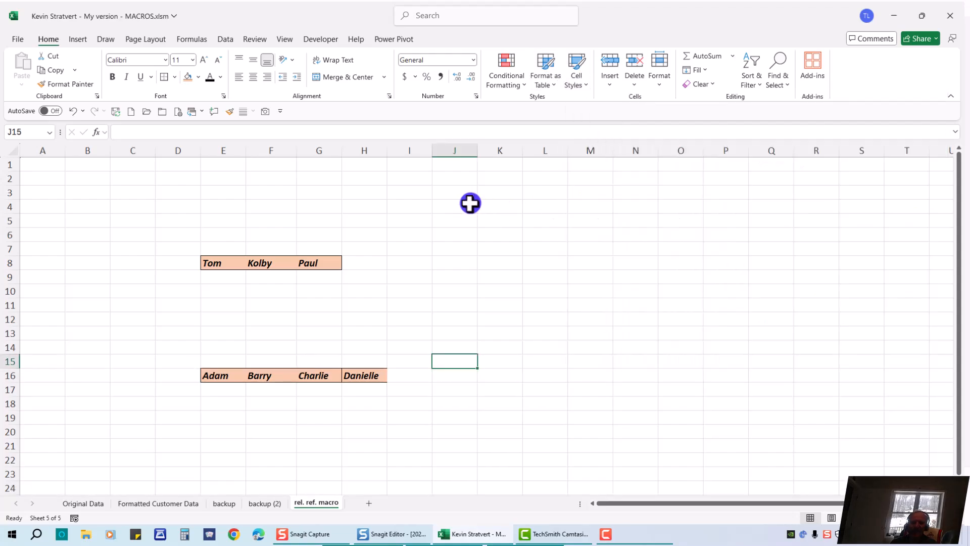